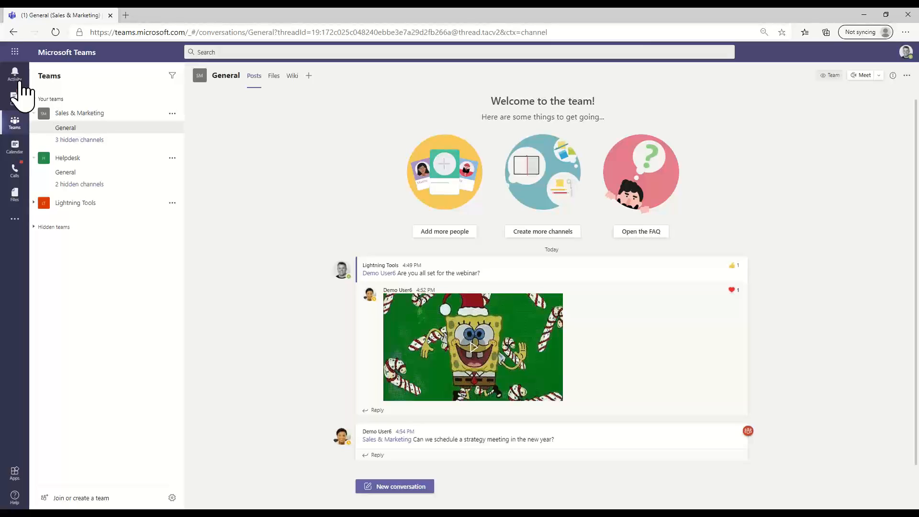
- Show the activity feed and mark the Sales & Marketing team mention as unread
{"action": "left_click", "coordinate": [15, 75]}
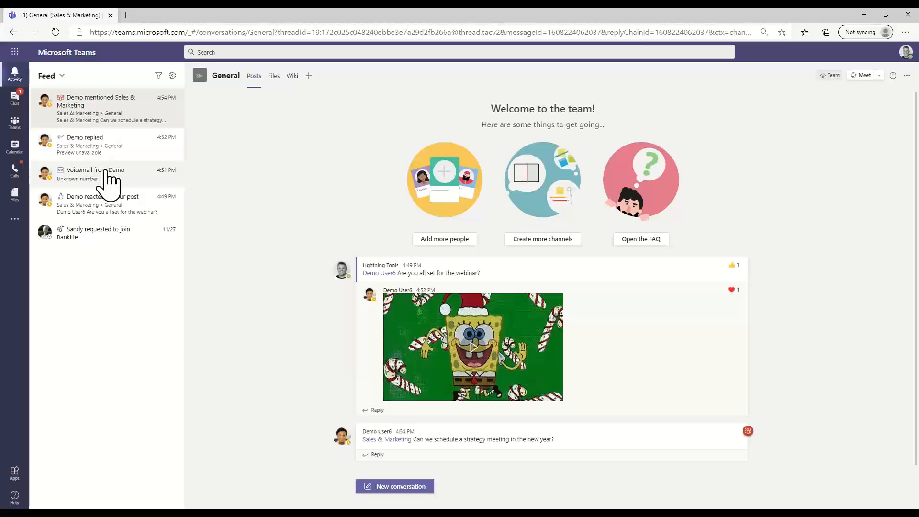
{"action": "left_click", "coordinate": [169, 97]}
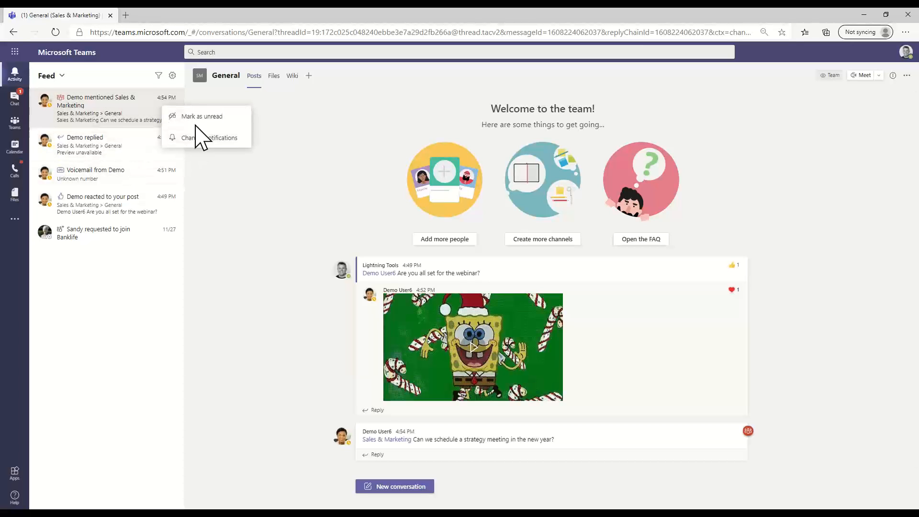
{"action": "left_click", "coordinate": [192, 118]}
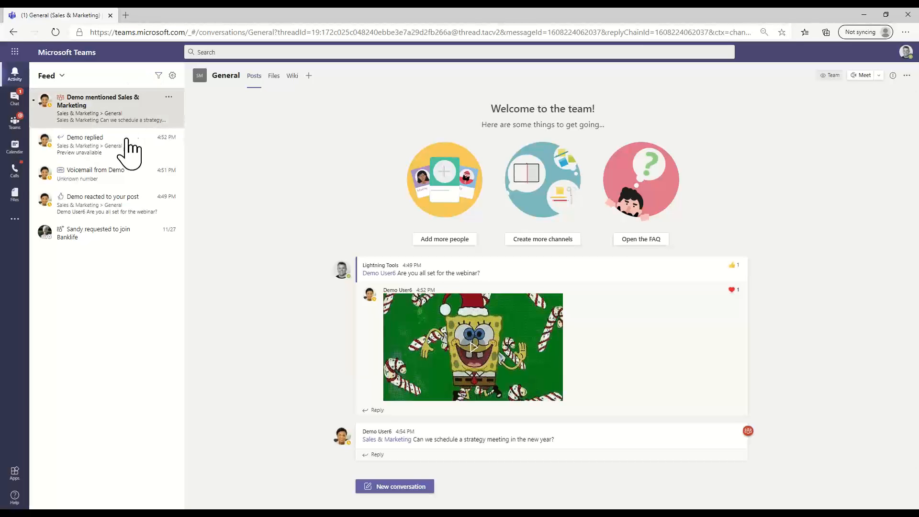
- Filter the activity feed to missed calls and remove that filter again
{"action": "left_click", "coordinate": [157, 76]}
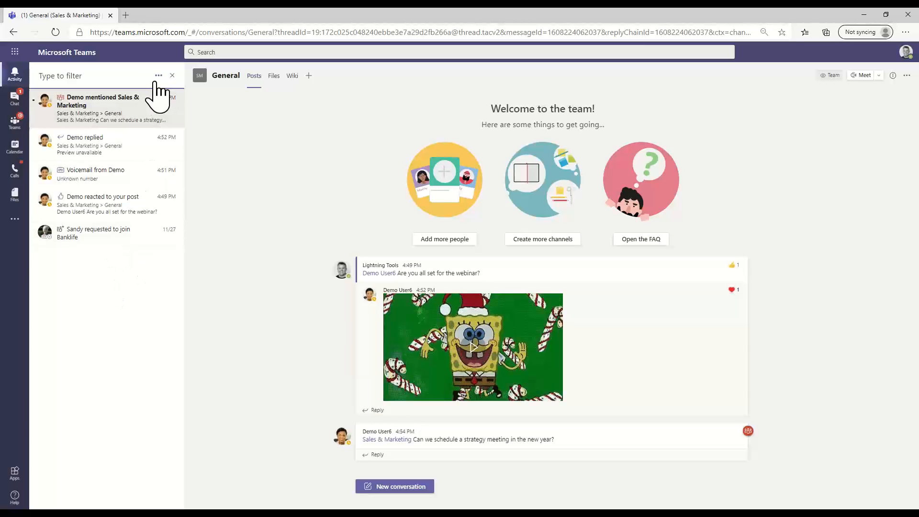
{"action": "left_click", "coordinate": [158, 75]}
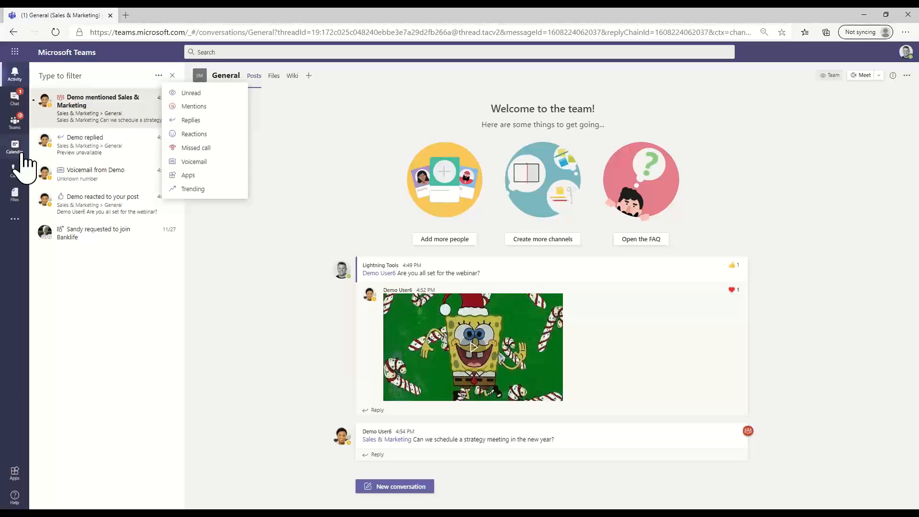
{"action": "left_click", "coordinate": [196, 147]}
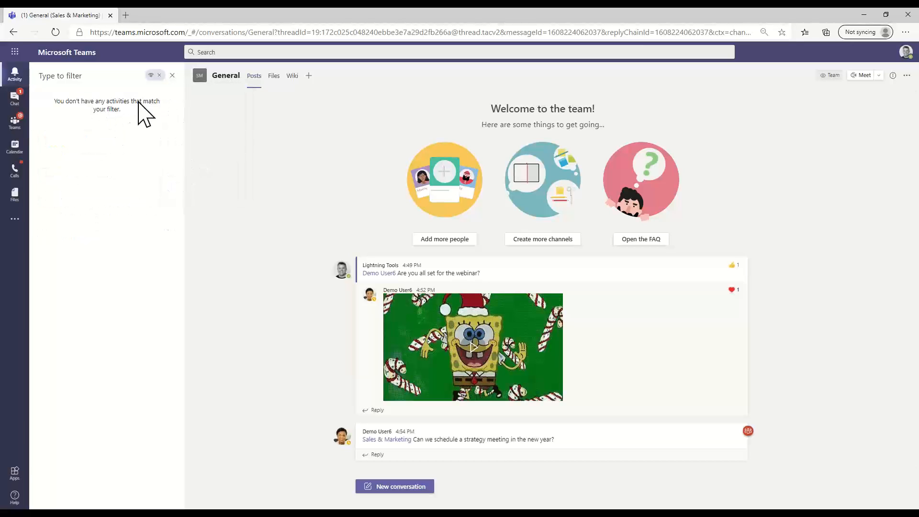
{"action": "left_click", "coordinate": [159, 76]}
- Filter the activity feed to voicemail and clear the filter
{"action": "left_click", "coordinate": [159, 75]}
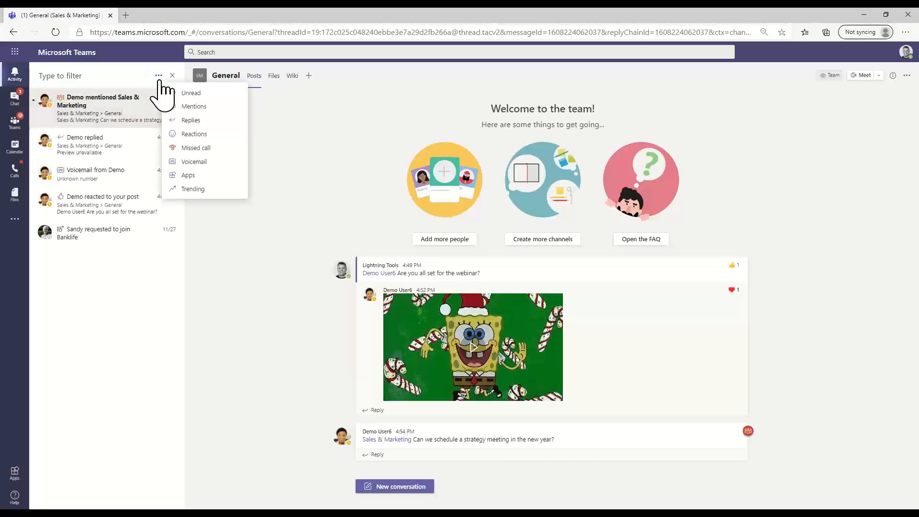
{"action": "left_click", "coordinate": [191, 162]}
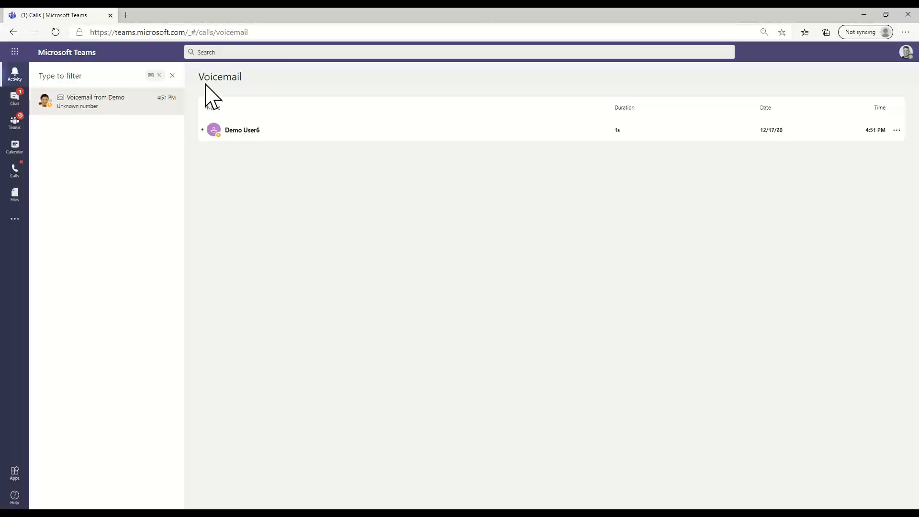
{"action": "left_click", "coordinate": [159, 75]}
- Filter the activity feed to mentions and clear the filter
{"action": "left_click", "coordinate": [159, 75]}
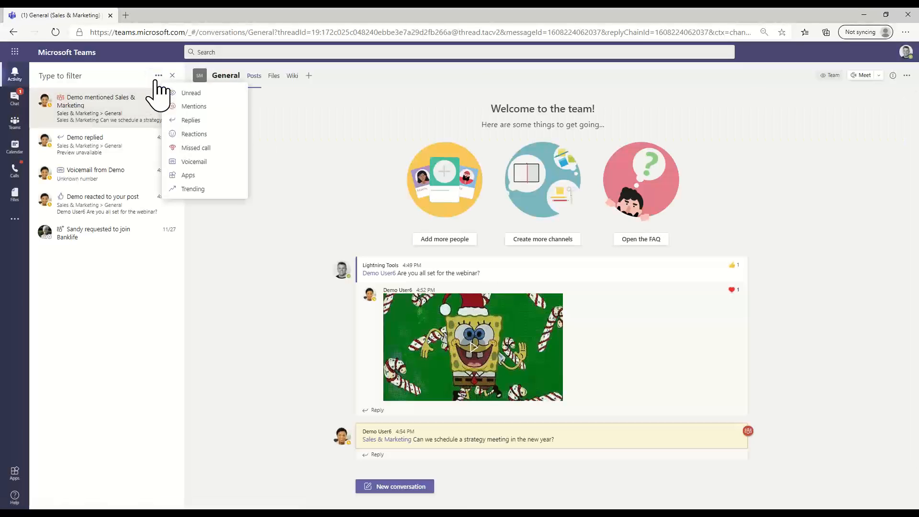
{"action": "left_click", "coordinate": [190, 106]}
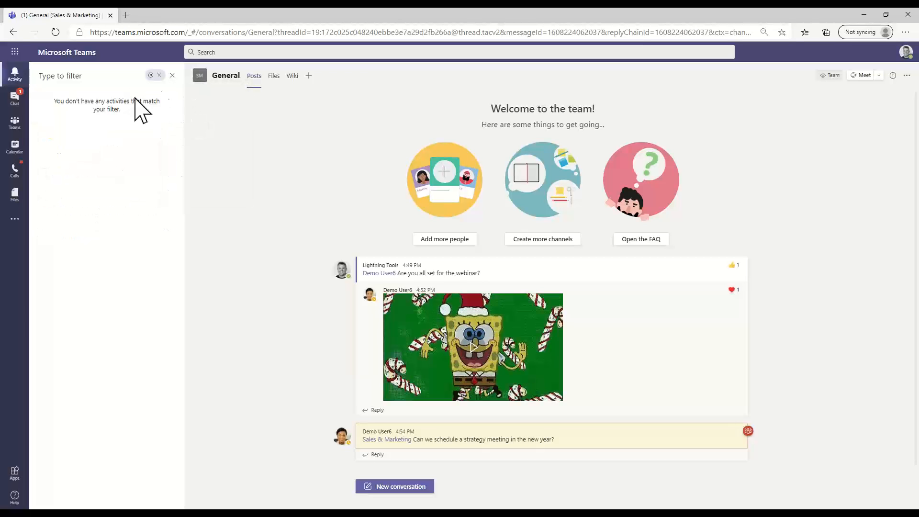
{"action": "left_click", "coordinate": [159, 75]}
- Filter the activity feed to unread items, clear the filter, and review the available filter types
{"action": "left_click", "coordinate": [158, 76]}
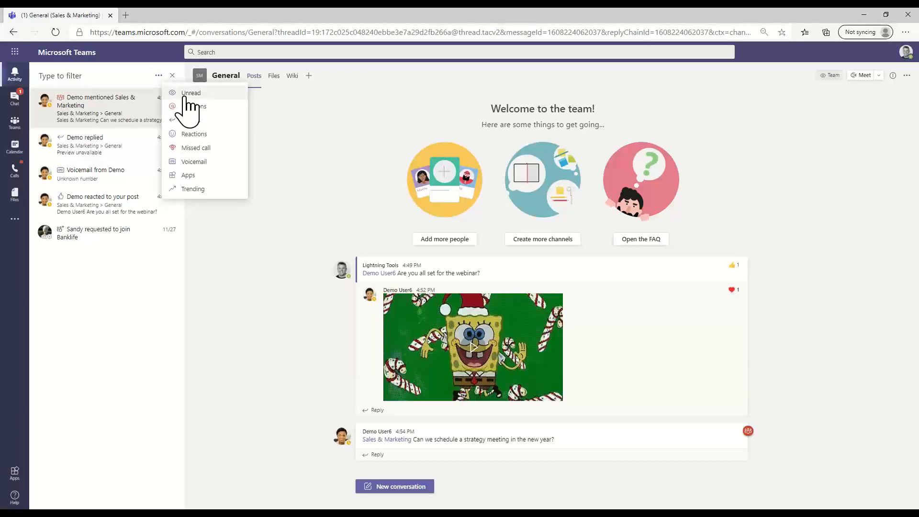
{"action": "left_click", "coordinate": [178, 93]}
{"action": "left_click", "coordinate": [159, 75]}
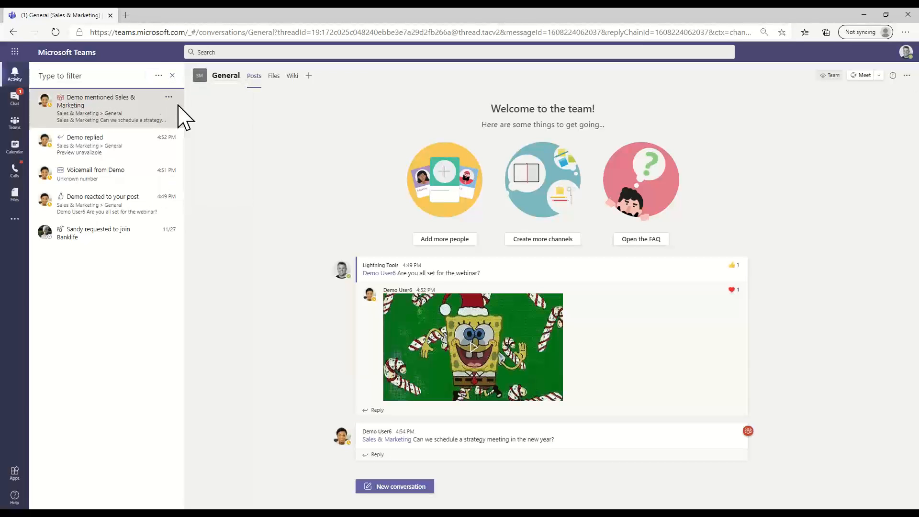
{"action": "left_click", "coordinate": [158, 75]}
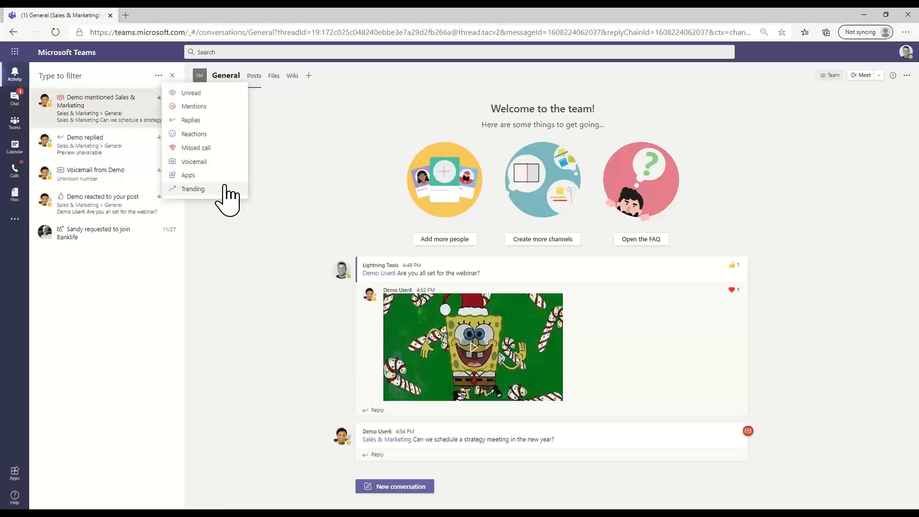
{"action": "left_click", "coordinate": [297, 178]}
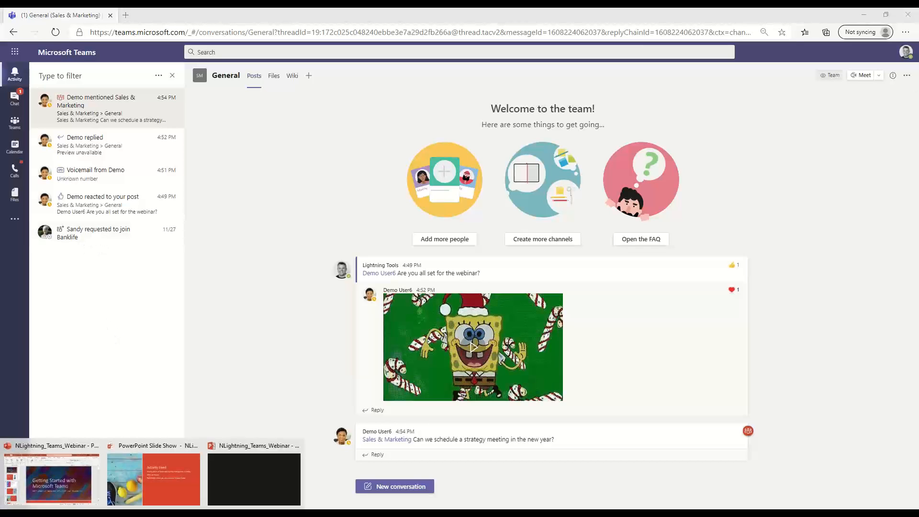
- Switch to the PowerPoint slide show and advance from the Activity Feed slide to the Teams Chat slide
{"action": "left_click", "coordinate": [163, 490]}
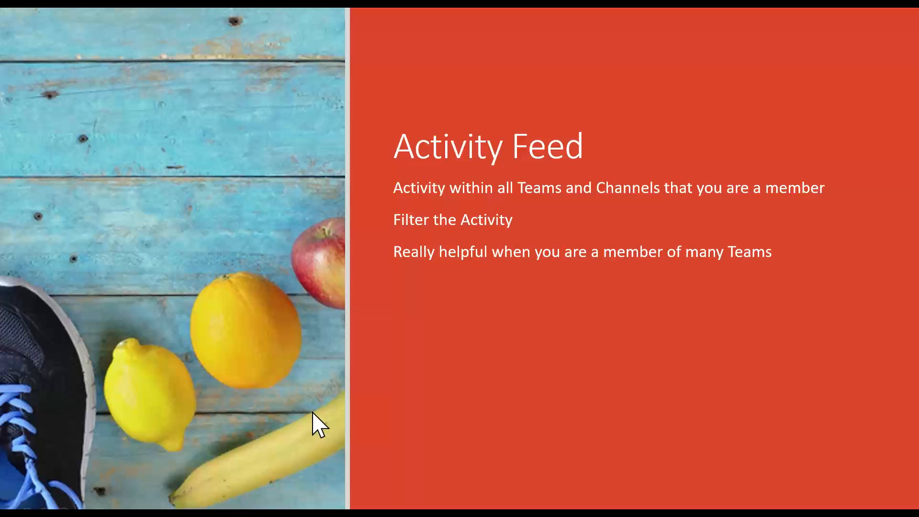
{"action": "left_click", "coordinate": [340, 370]}
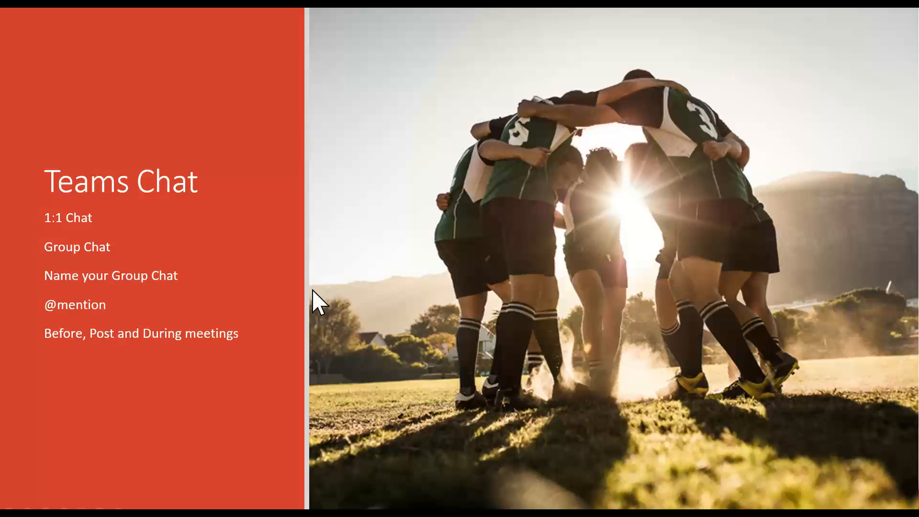
- Switch back to Microsoft Teams and send the message "Hey everyone!" in the General Sales Chat
{"action": "key", "text": "alt+Tab"}
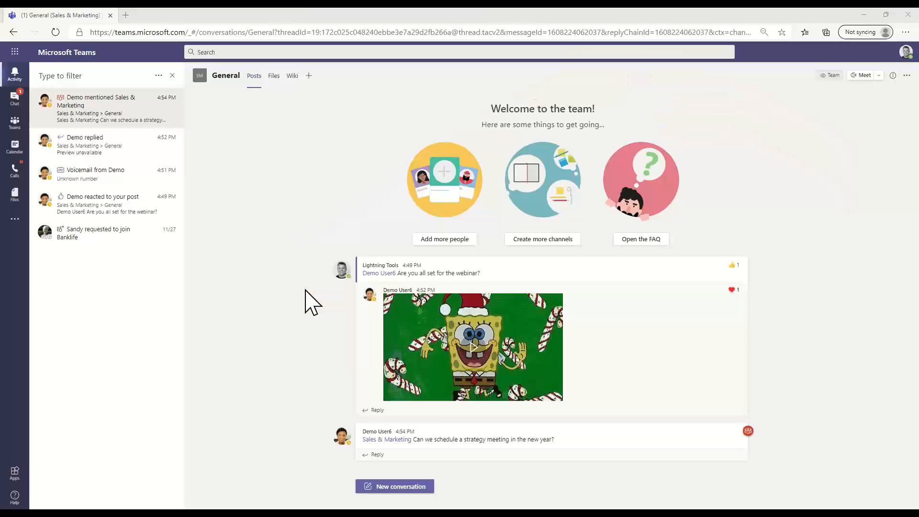
{"action": "left_click", "coordinate": [17, 108]}
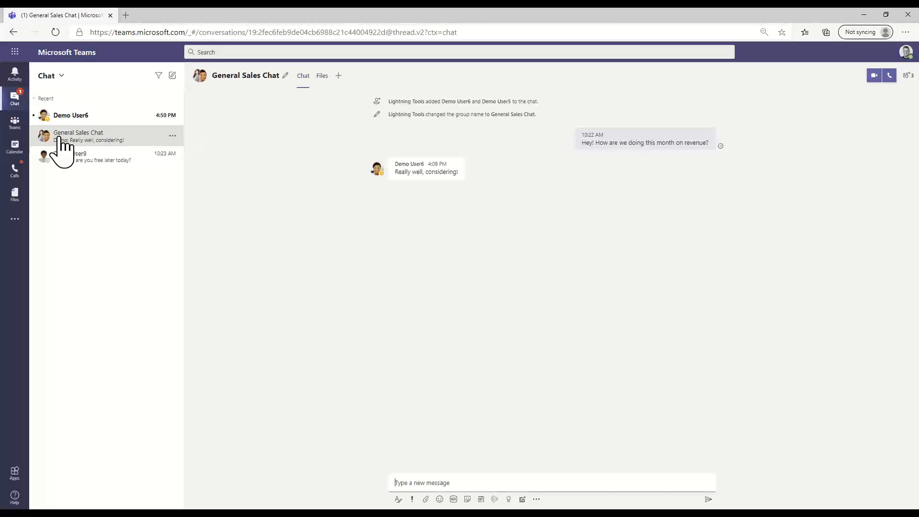
{"action": "left_click", "coordinate": [451, 482]}
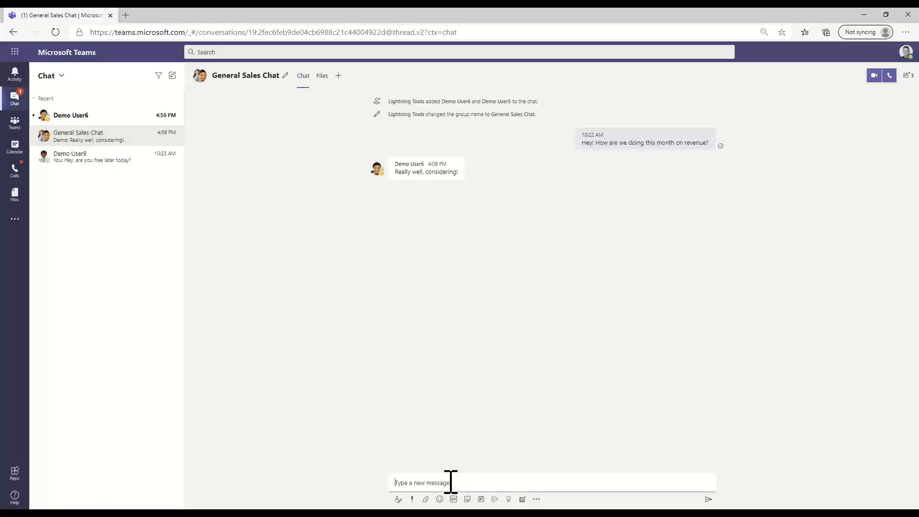
{"action": "type", "text": "Hey everyone!"}
{"action": "key", "text": "Return"}
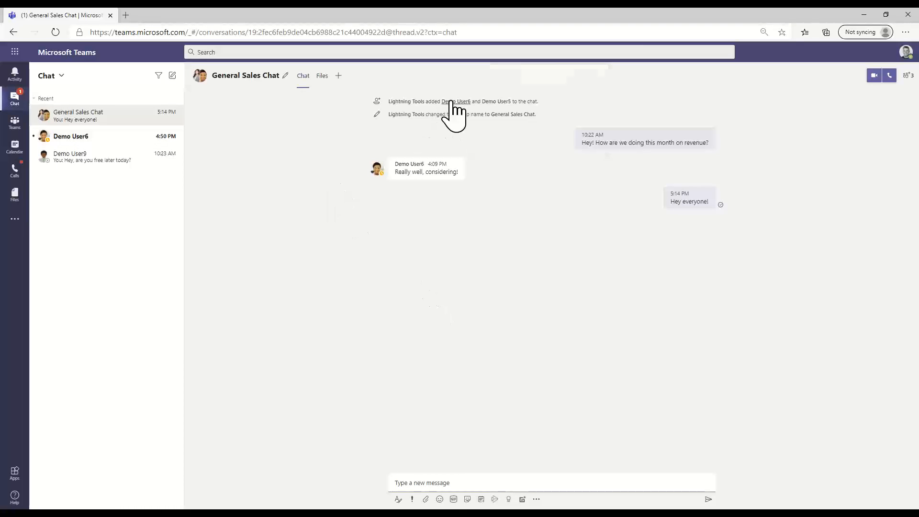
{"action": "mouse_move", "coordinate": [450, 102]}
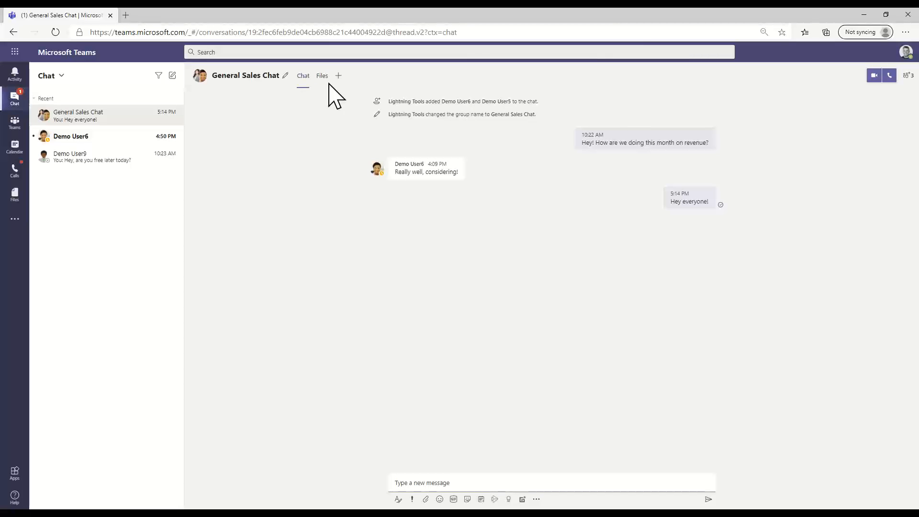
- Send the message "Hi!" in the one-to-one chat with Demo User6
{"action": "left_click", "coordinate": [120, 140]}
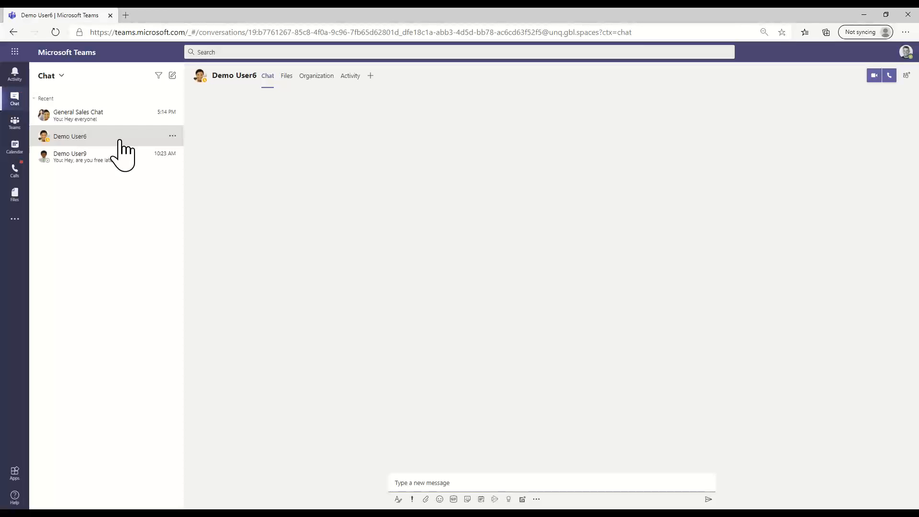
{"action": "left_click", "coordinate": [477, 478]}
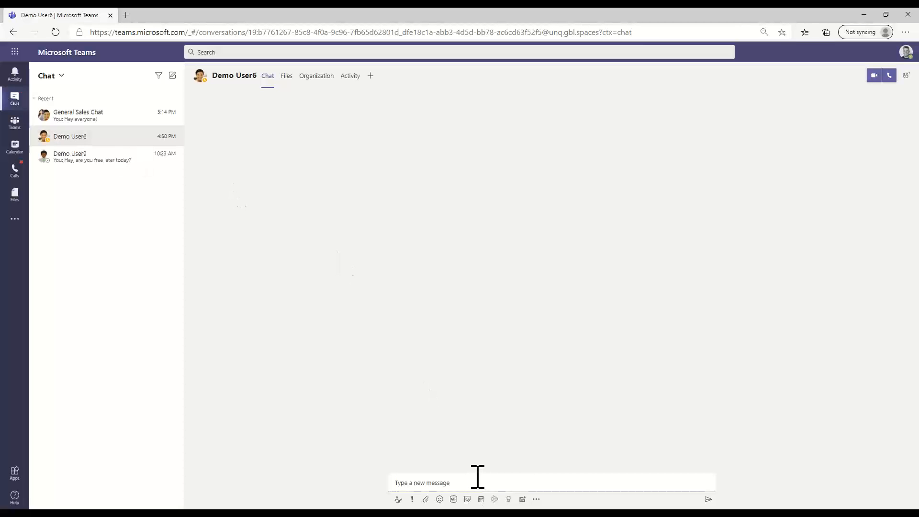
{"action": "type", "text": "Hi!"}
{"action": "key", "text": "Return"}
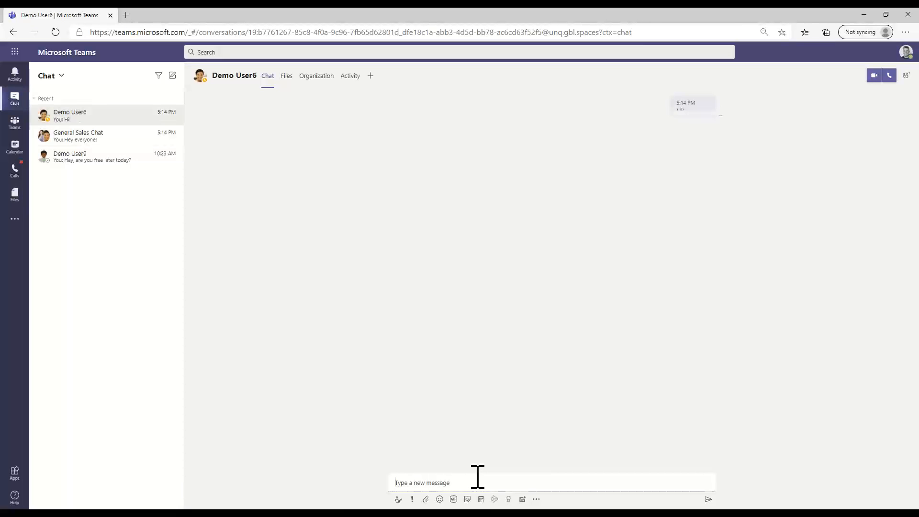
{"action": "left_click", "coordinate": [357, 351]}
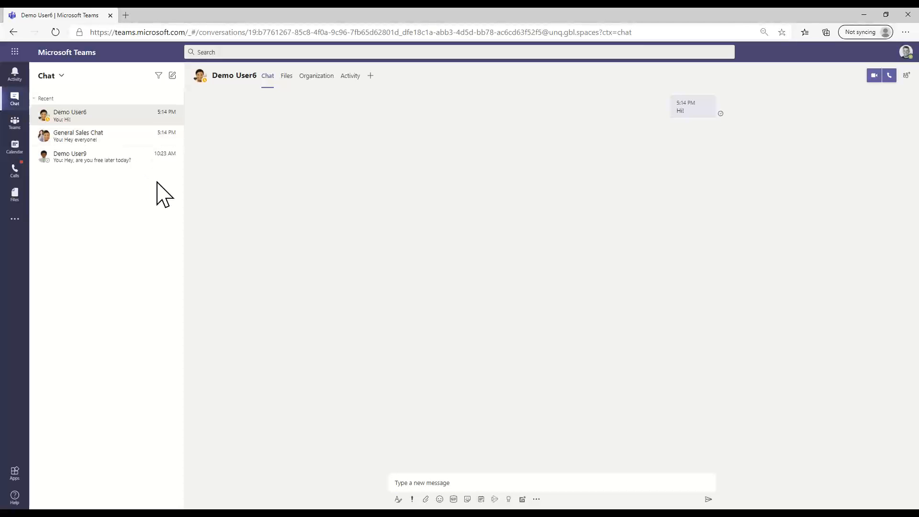
- Start a new chat and add Demo User5 and Demo User6 as recipients
{"action": "left_click", "coordinate": [172, 80]}
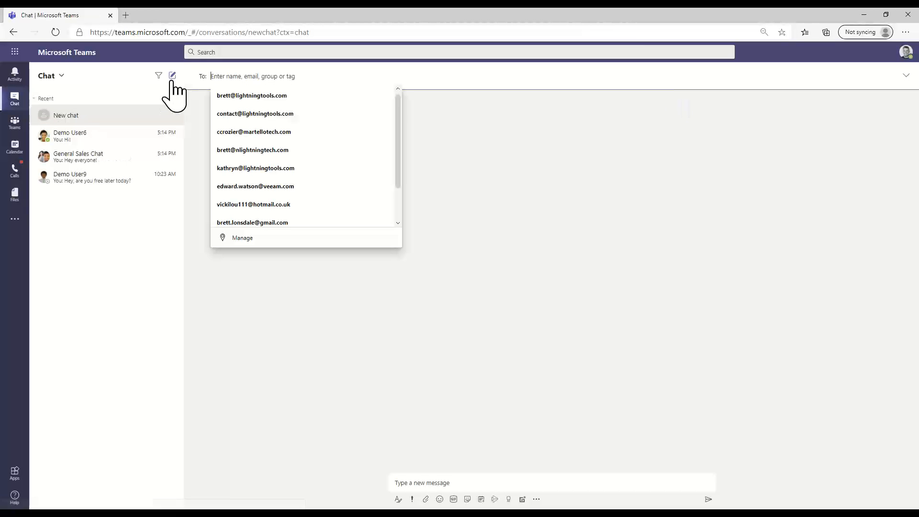
{"action": "left_click", "coordinate": [592, 181]}
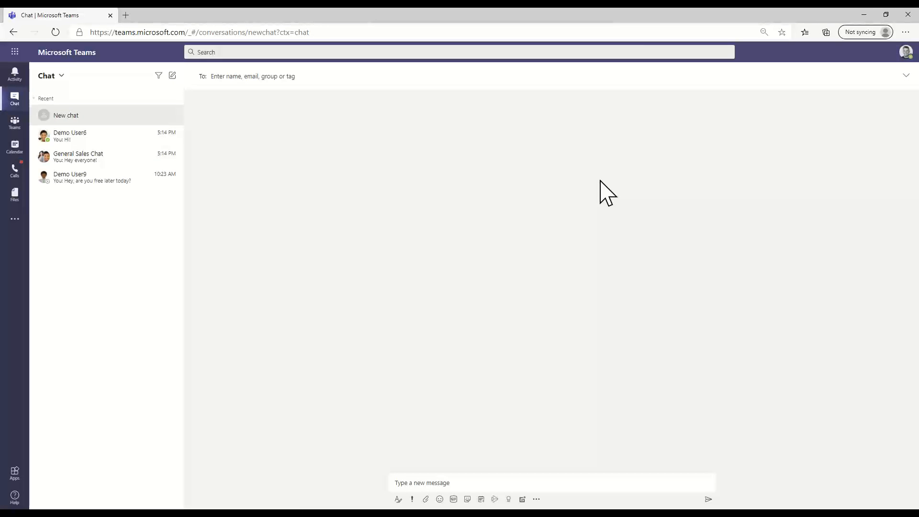
{"action": "left_click", "coordinate": [226, 76]}
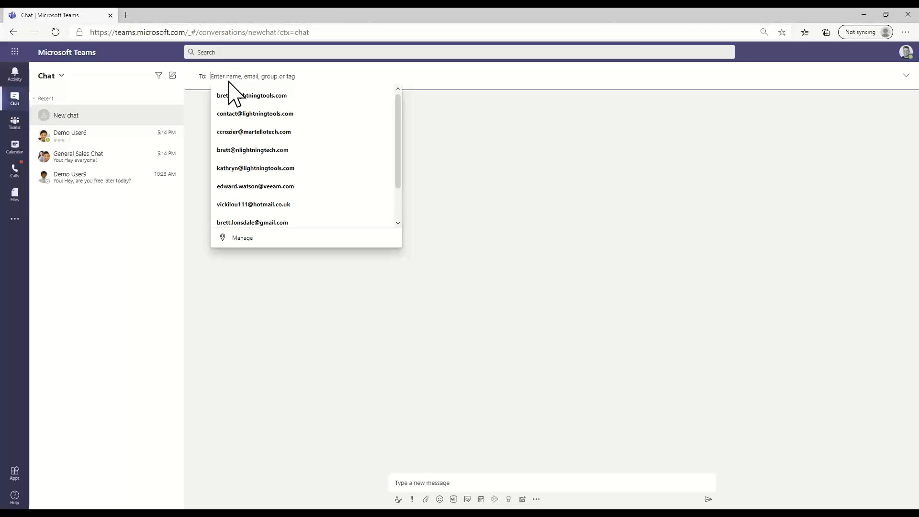
{"action": "type", "text": "demo"}
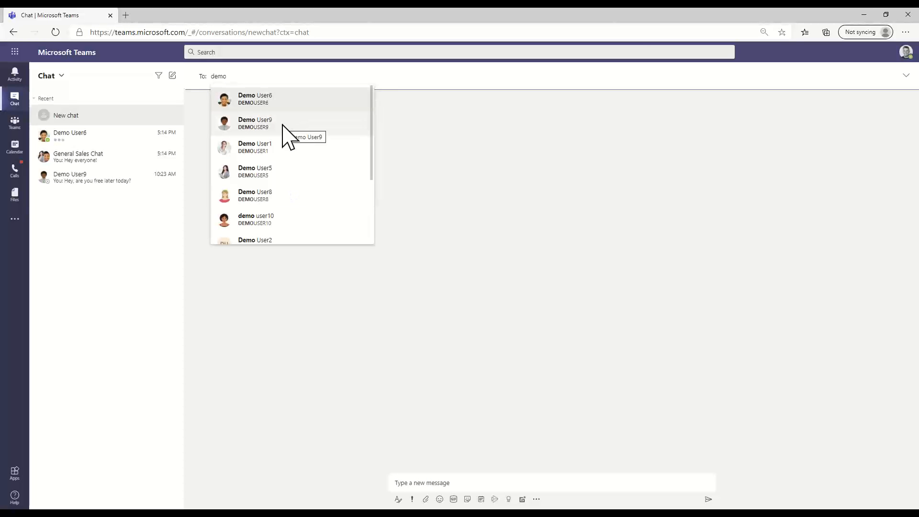
{"action": "left_click", "coordinate": [277, 178]}
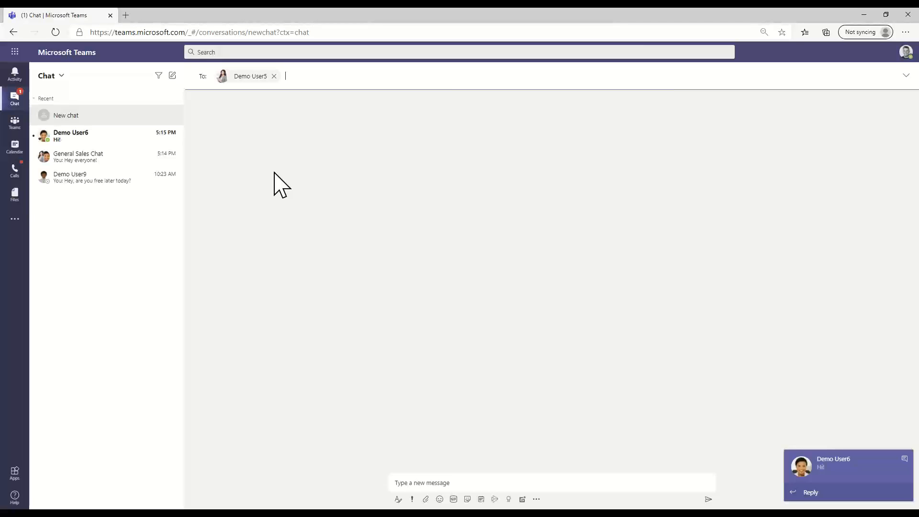
{"action": "type", "text": "demo"}
{"action": "left_click", "coordinate": [357, 102]}
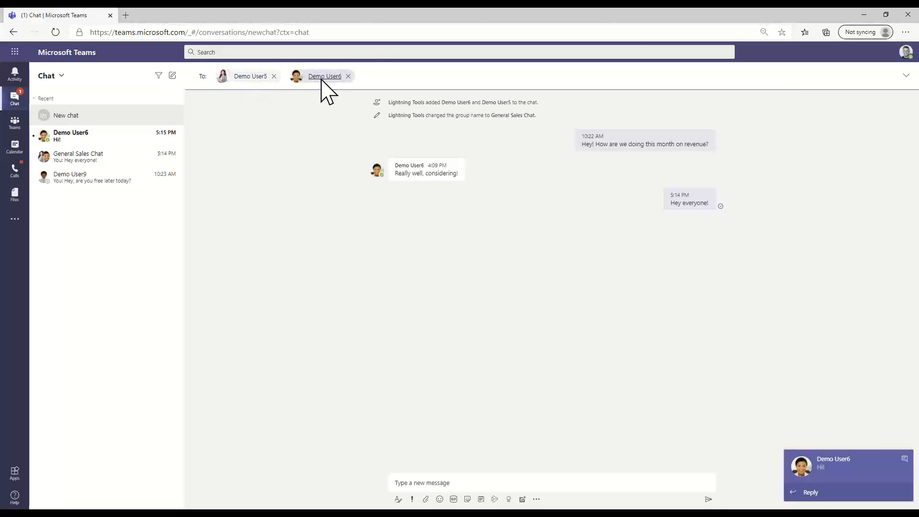
- Name the new group chat Developers
{"action": "left_click", "coordinate": [906, 76]}
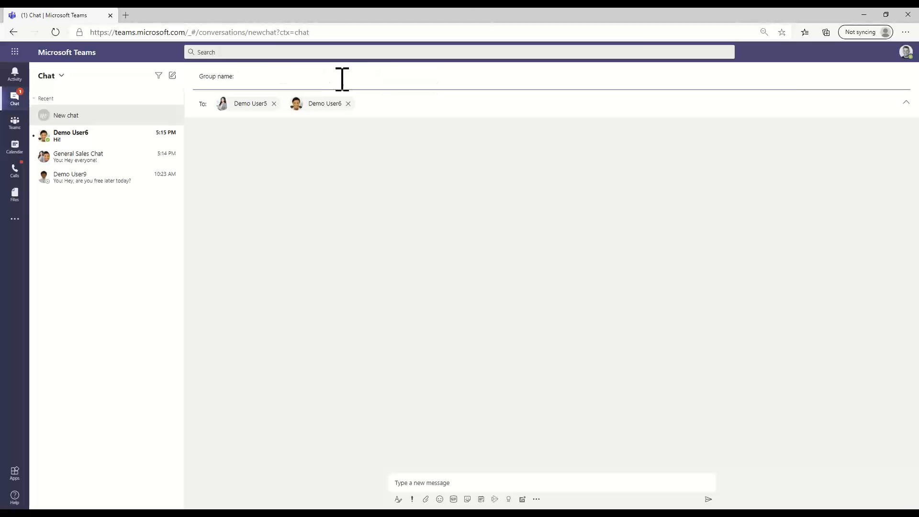
{"action": "left_click", "coordinate": [348, 77]}
{"action": "type", "text": "Developers"}
{"action": "left_click", "coordinate": [435, 280]}
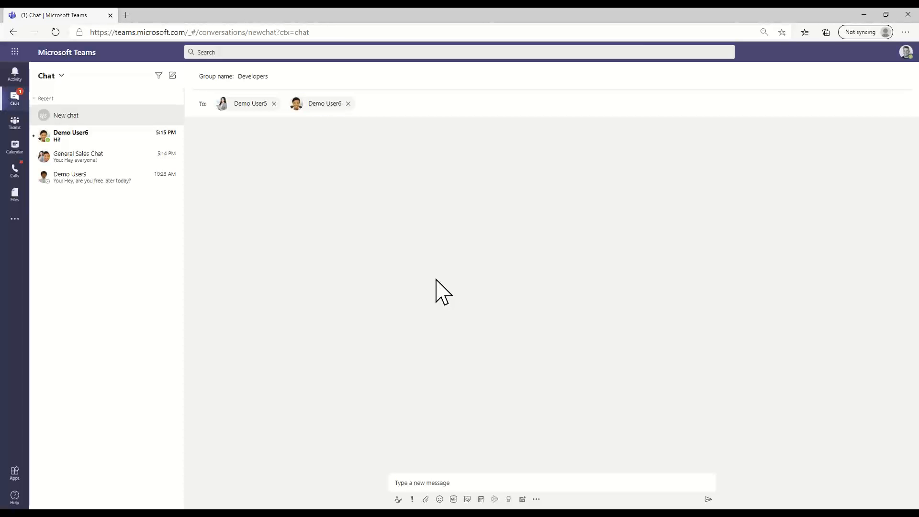
- Send the first message "Hey Developer!" to the Developers group chat
{"action": "left_click", "coordinate": [480, 482]}
{"action": "type", "text": "Hey Dev"}
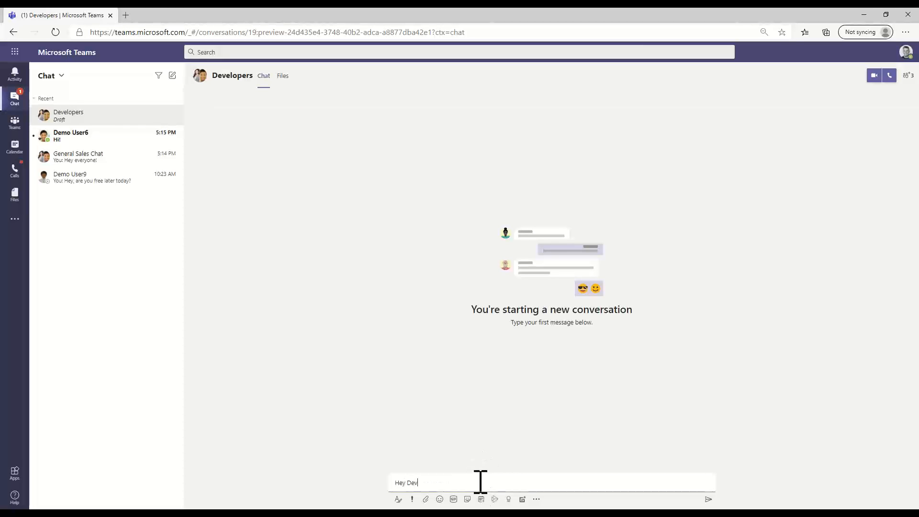
{"action": "type", "text": "eloper!"}
{"action": "key", "text": "Return"}
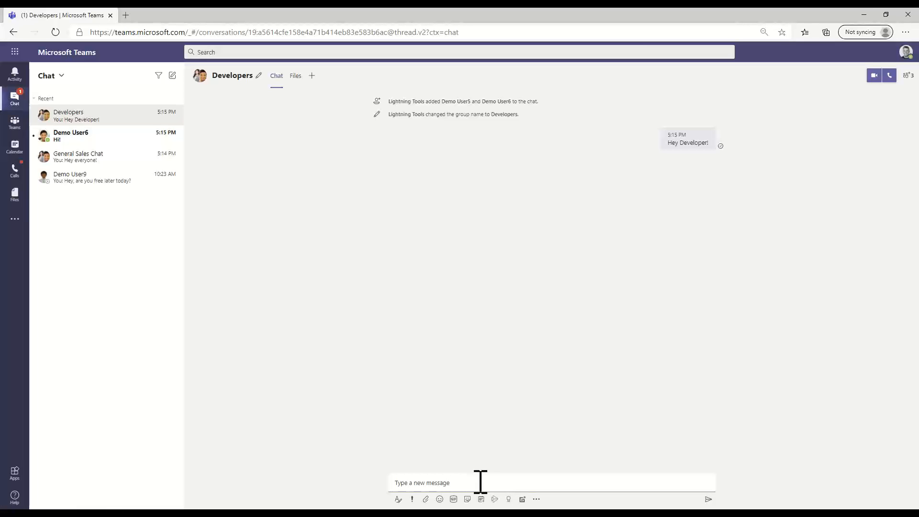
- Begin a message in the Developers chat that mentions Demo User6, and expand the compose box to show formatting options
{"action": "type", "text": "@demo"}
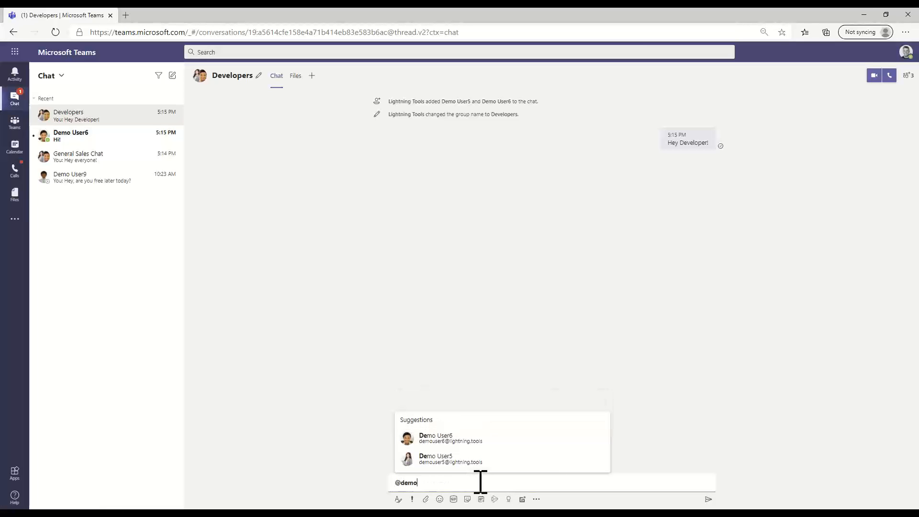
{"action": "left_click", "coordinate": [512, 439]}
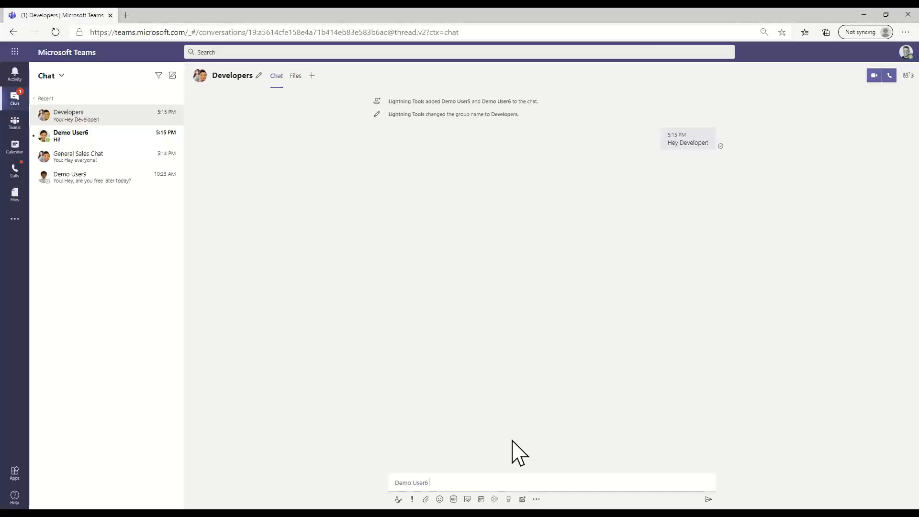
{"action": "left_click", "coordinate": [398, 498]}
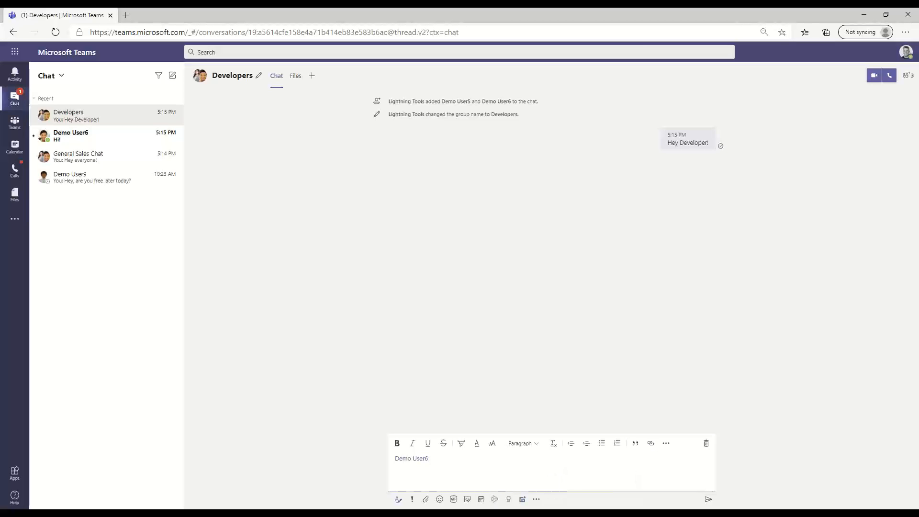
- Mark the message as Urgent, add the text "I need a cup of tea!" after the mention, and send it
{"action": "left_click", "coordinate": [411, 499]}
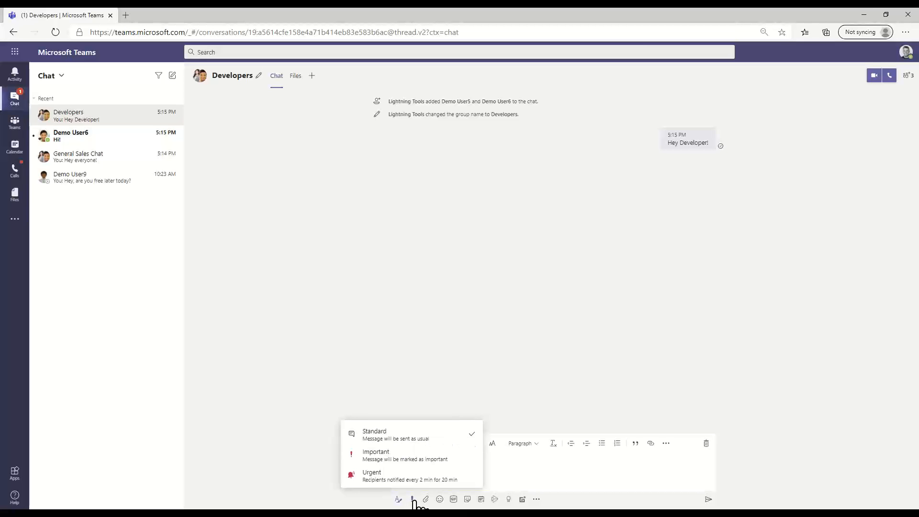
{"action": "left_click", "coordinate": [410, 458]}
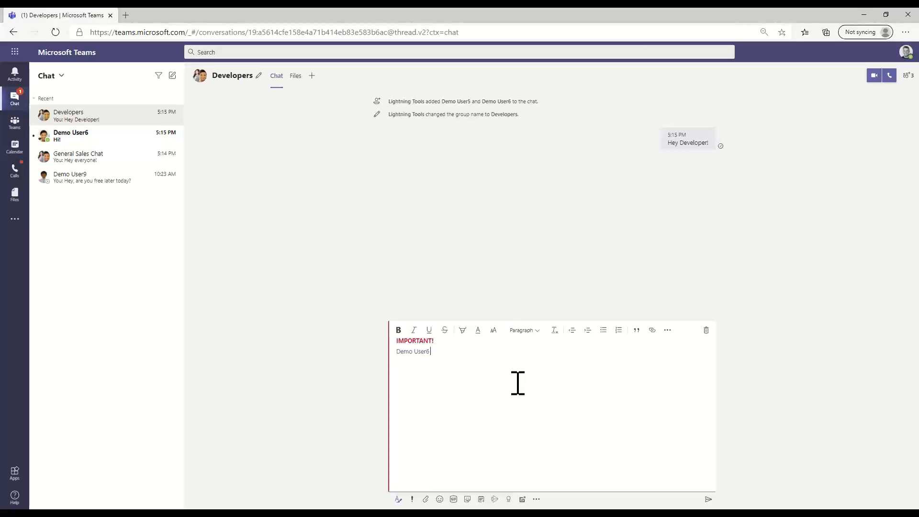
{"action": "left_click", "coordinate": [411, 499]}
{"action": "left_click", "coordinate": [419, 476]}
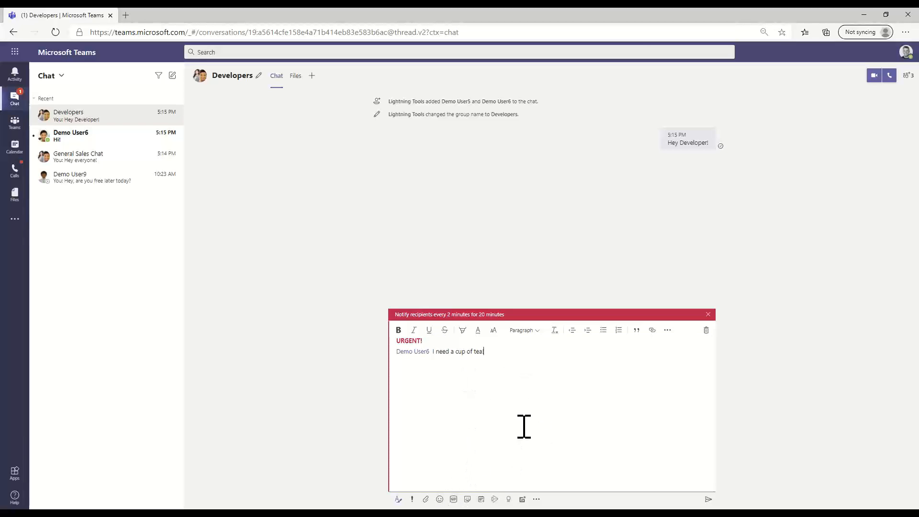
{"action": "left_click", "coordinate": [707, 499]}
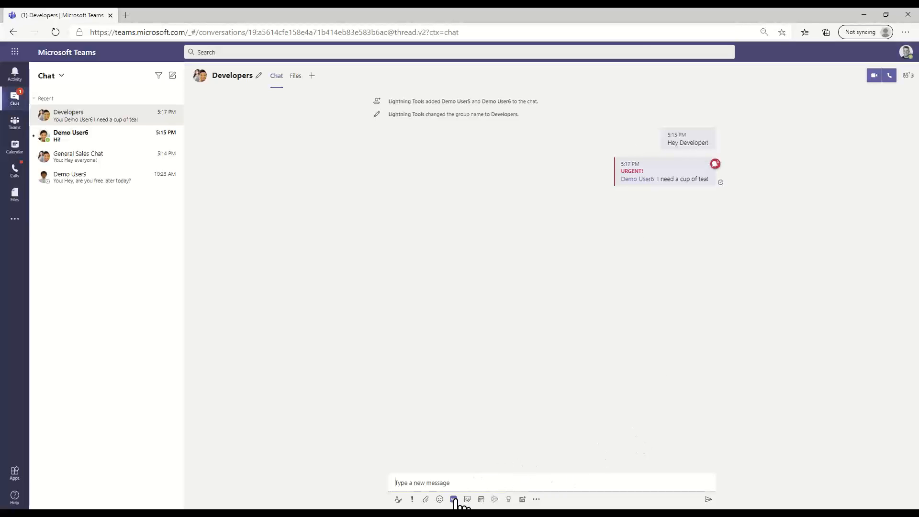
- Look at the file attachment sources and the emoji selection available for a new message
{"action": "left_click", "coordinate": [426, 499]}
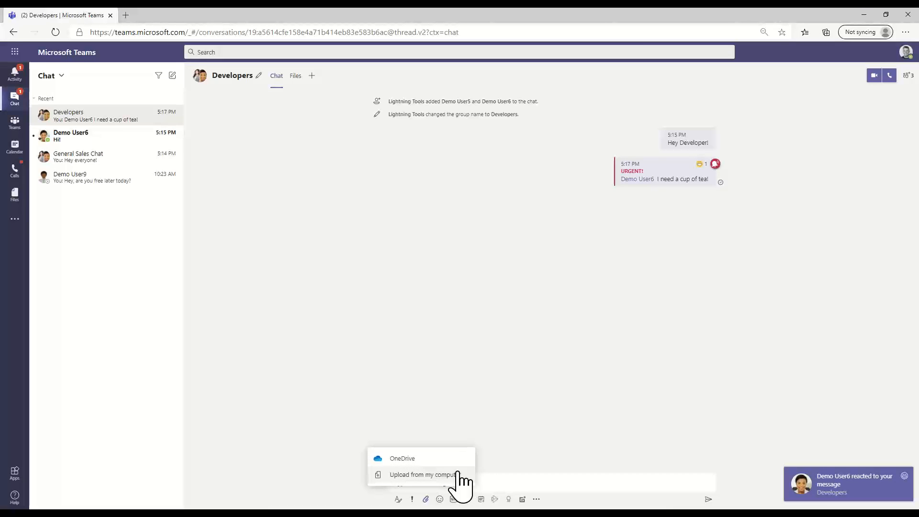
{"action": "left_click", "coordinate": [568, 446]}
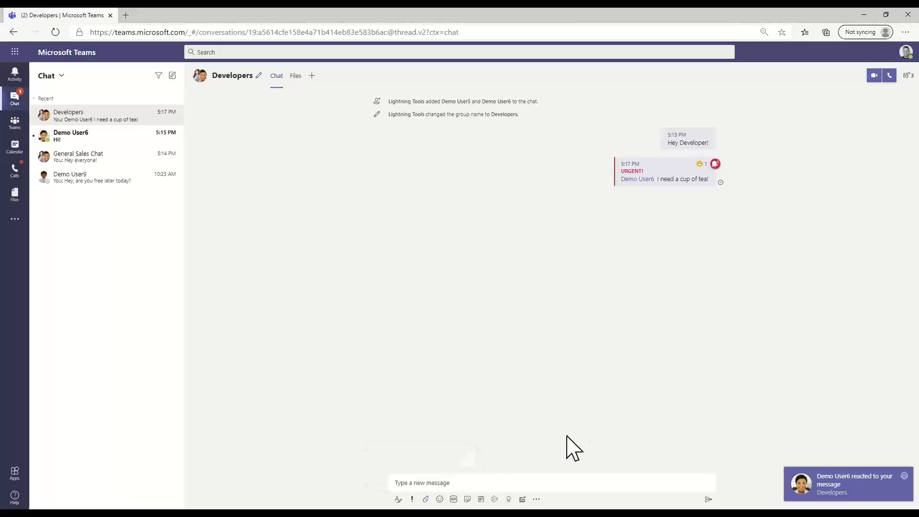
{"action": "left_click", "coordinate": [440, 499]}
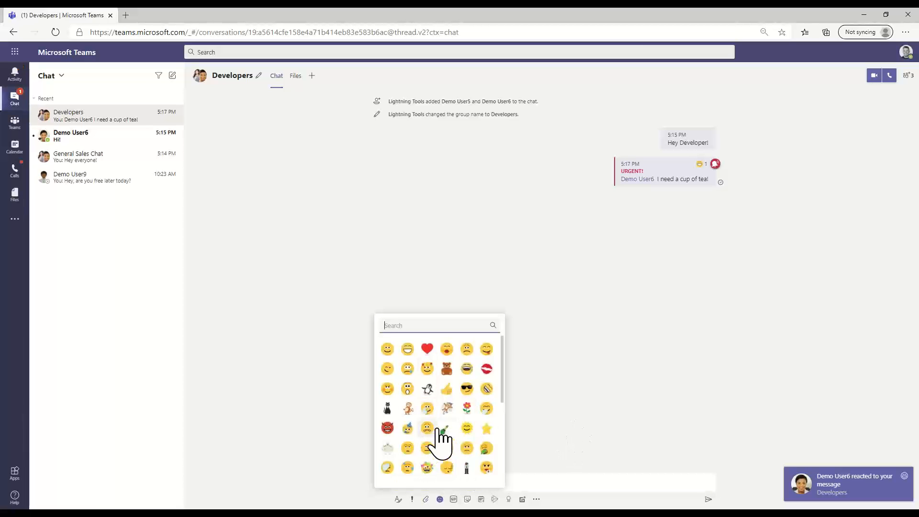
{"action": "left_click", "coordinate": [590, 401]}
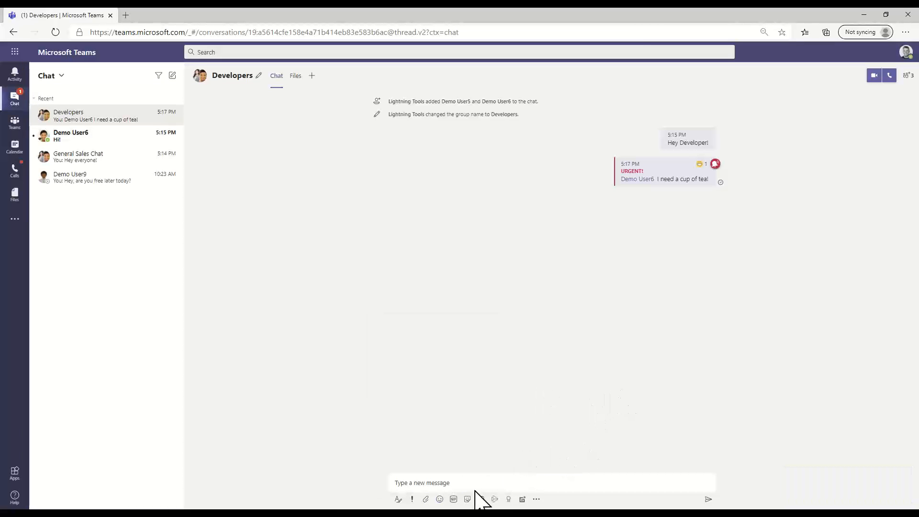
- Send the Santa GIF on a yellow background to the Developers chat, and react to Demo User6's tea GIF with a heart
{"action": "left_click", "coordinate": [454, 499]}
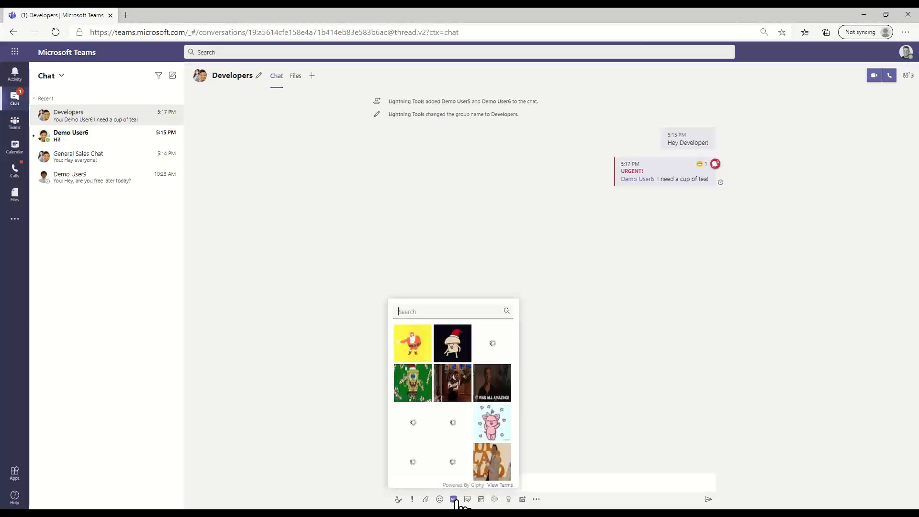
{"action": "left_click", "coordinate": [416, 348]}
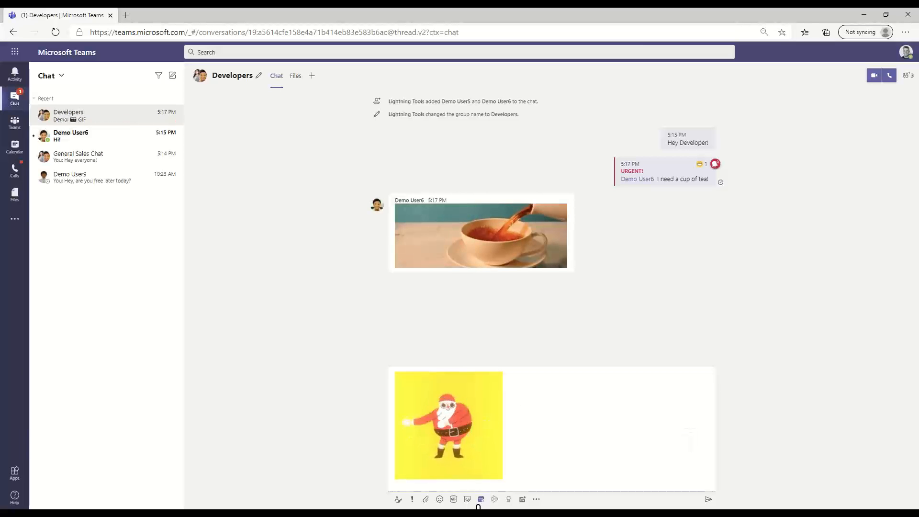
{"action": "left_click", "coordinate": [566, 209]}
{"action": "left_click", "coordinate": [510, 188]}
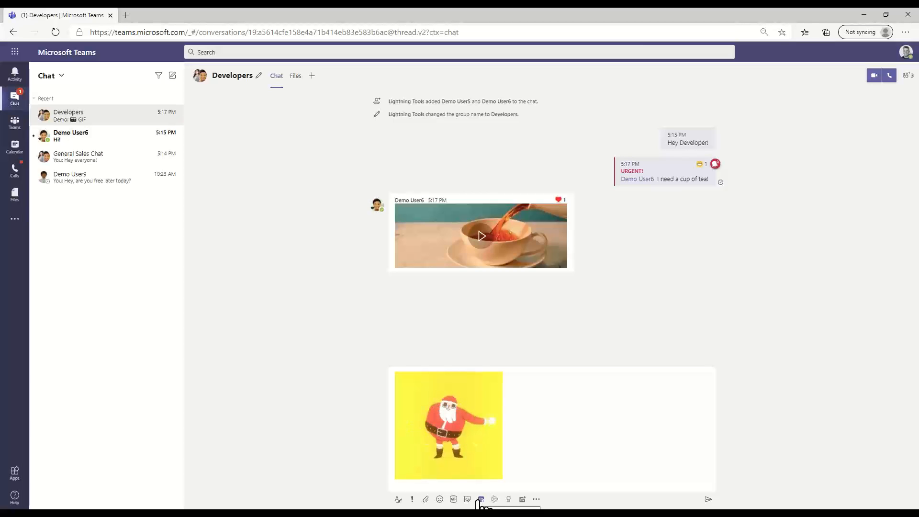
{"action": "left_click", "coordinate": [708, 499]}
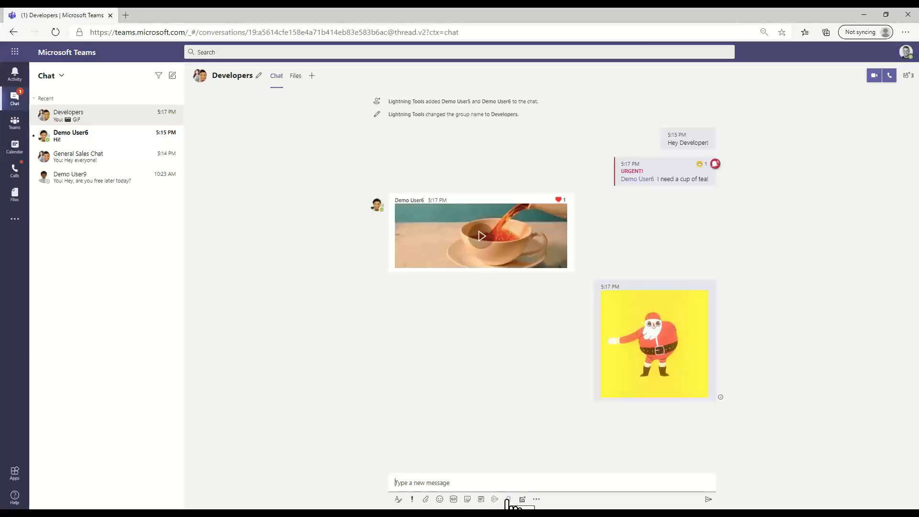
- View the Praise form for sending praise to people, and close it without sending anything
{"action": "left_click", "coordinate": [508, 499]}
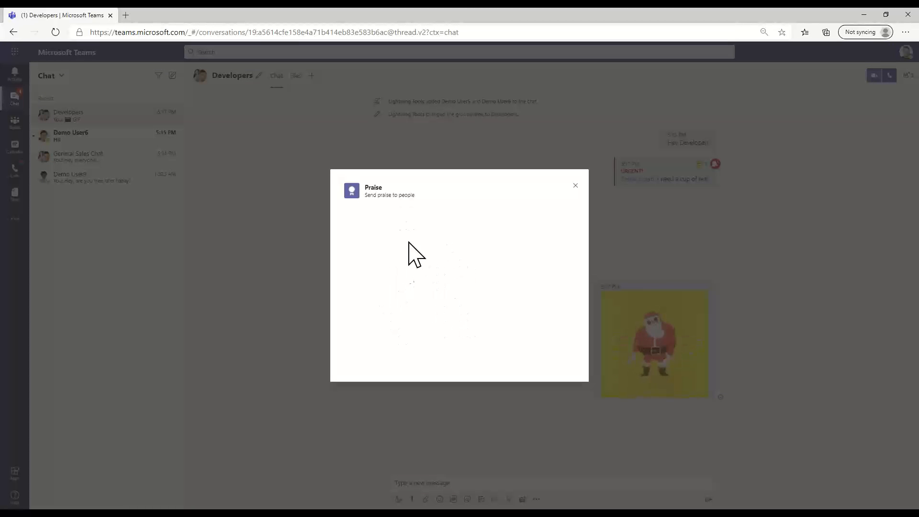
{"action": "left_click", "coordinate": [575, 185]}
{"action": "left_click", "coordinate": [738, 454]}
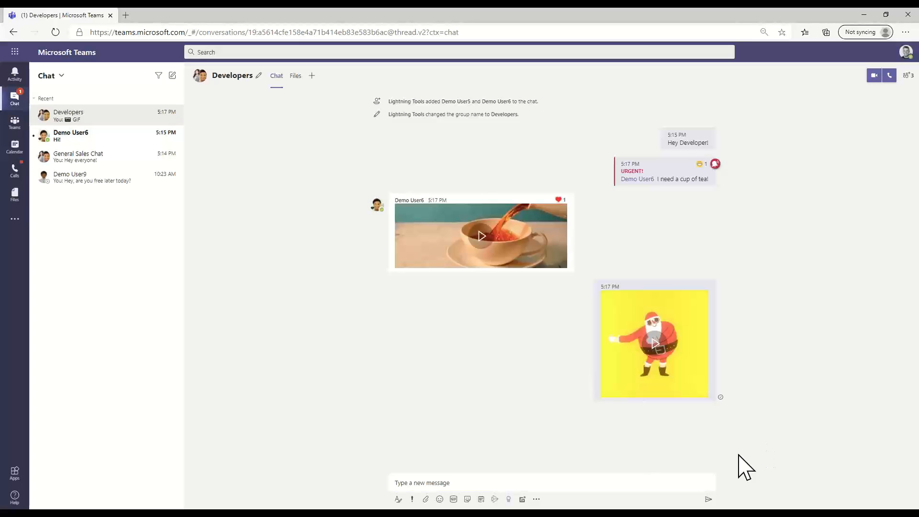
- Add the Weather app to the messaging extensions of the Developers chat
{"action": "left_click", "coordinate": [534, 499]}
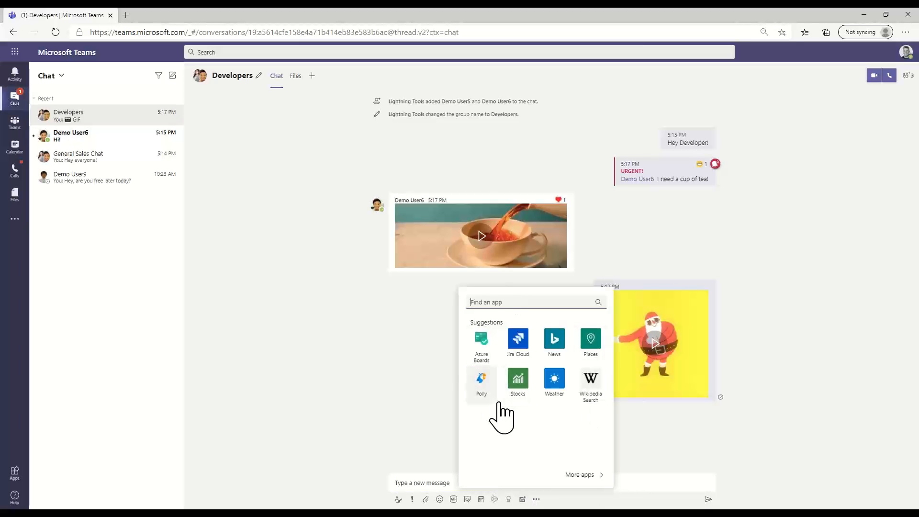
{"action": "left_click", "coordinate": [551, 402]}
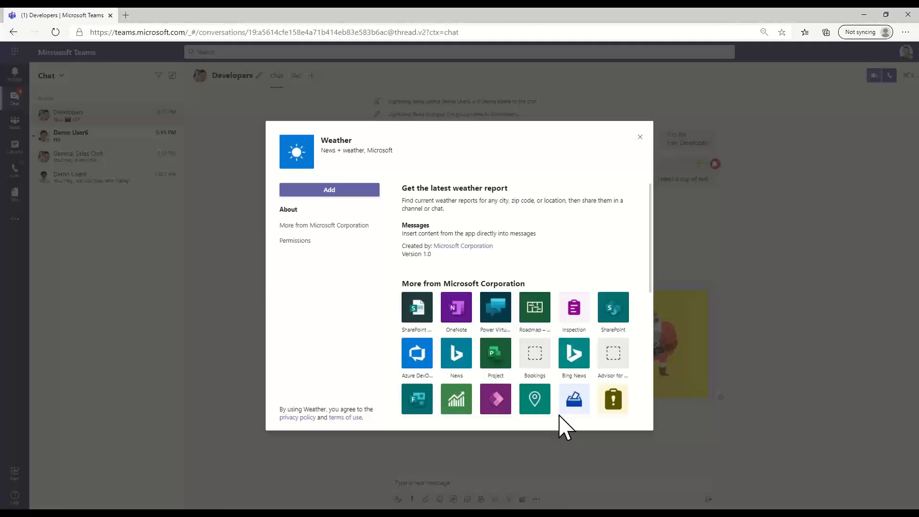
{"action": "left_click", "coordinate": [346, 189]}
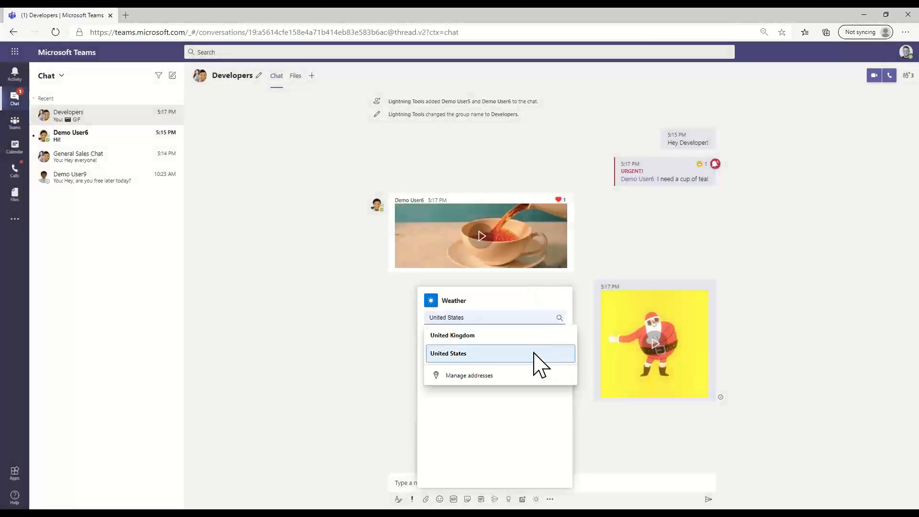
- Search the Weather app for "lutterworth" and send the Lutterworth, Leicestershire weather card to the Developers chat
{"action": "left_click", "coordinate": [509, 338]}
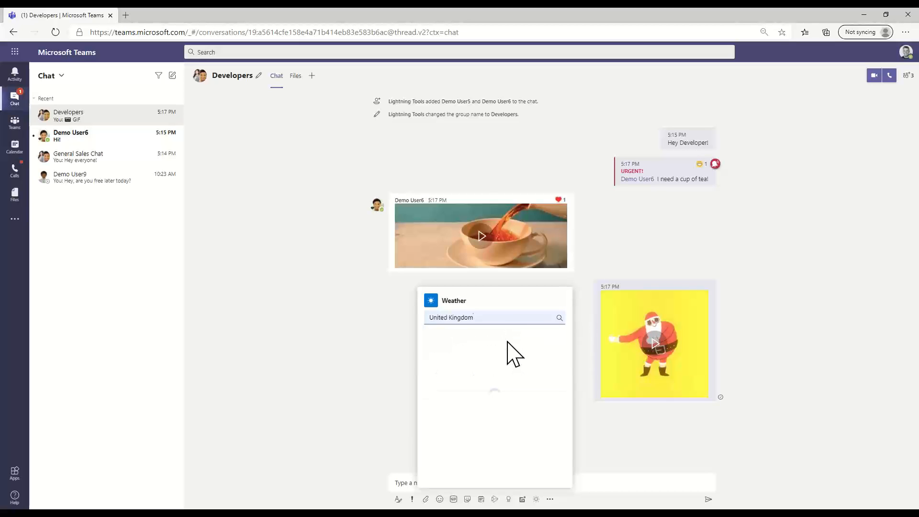
{"action": "left_click_drag", "start_coordinate": [493, 317], "coordinate": [419, 318]}
{"action": "type", "text": "lutter"}
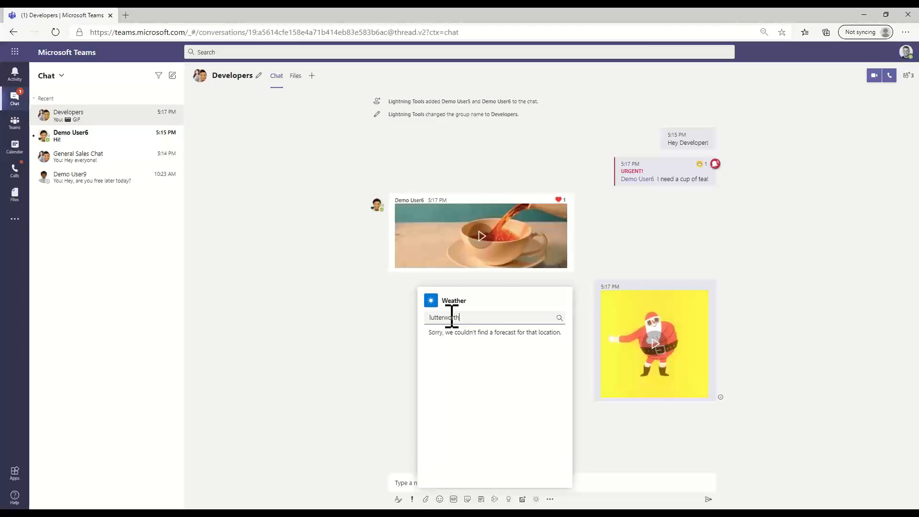
{"action": "type", "text": "worth"}
{"action": "left_click", "coordinate": [490, 340]}
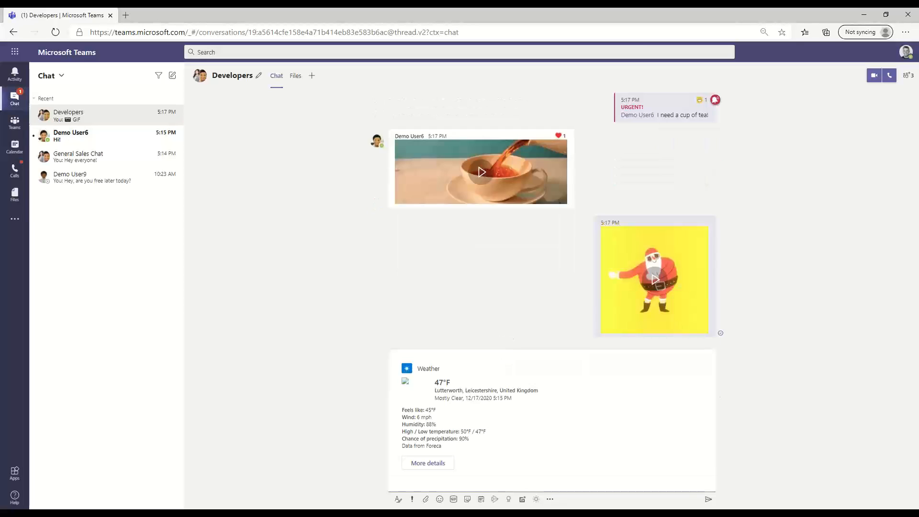
{"action": "left_click", "coordinate": [708, 500]}
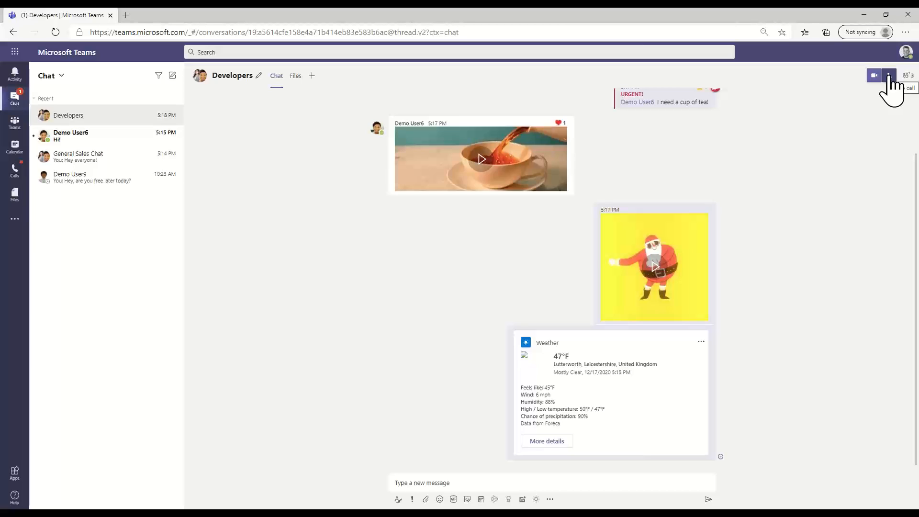
- Check the Developers chat's participant list with its add and leave options, and review the conversation
{"action": "left_click", "coordinate": [908, 78]}
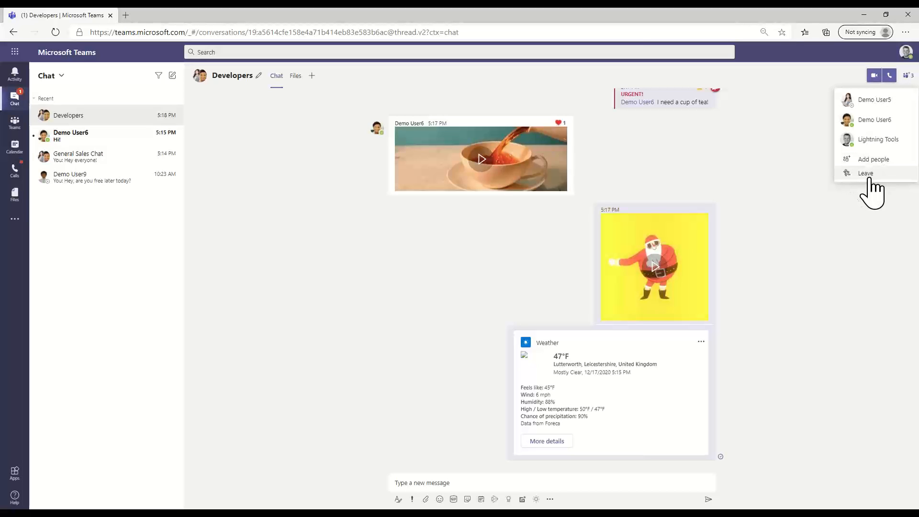
{"action": "left_click", "coordinate": [849, 244]}
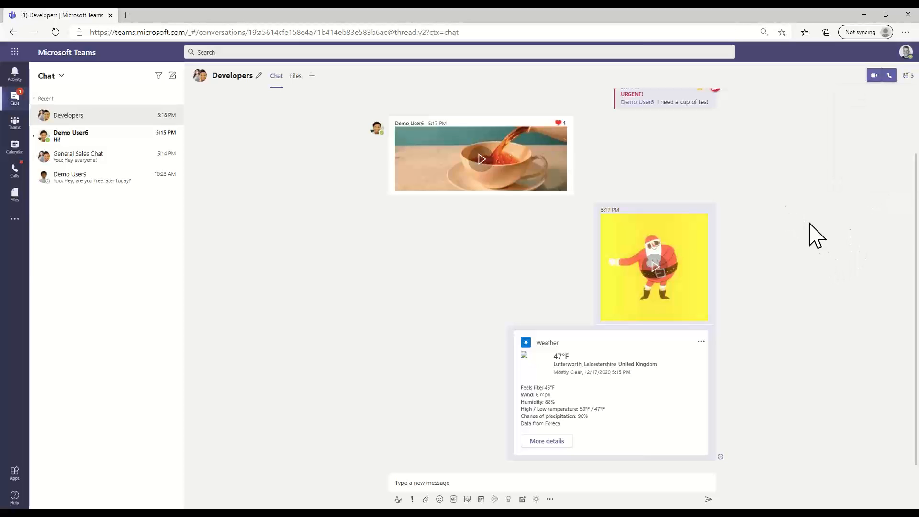
{"action": "scroll", "coordinate": [804, 232], "scroll_direction": "up", "scroll_amount": 2}
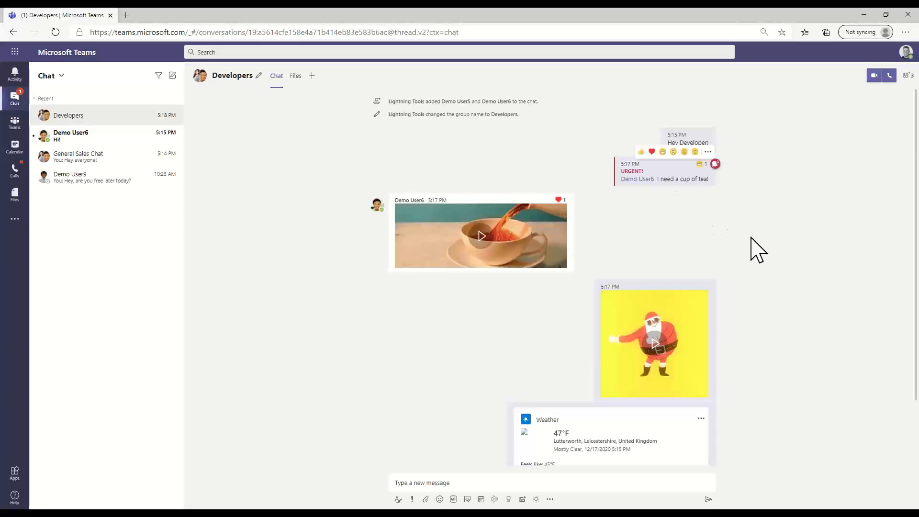
{"action": "scroll", "coordinate": [759, 258], "scroll_direction": "down", "scroll_amount": 2}
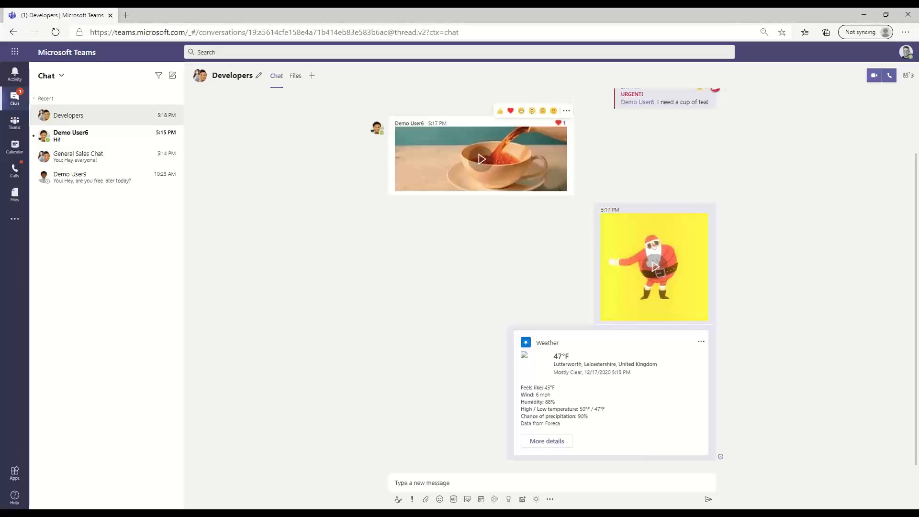
- Switch to the presentation slide show and advance to the "Creating a Team" slide
{"action": "left_click", "coordinate": [153, 513]}
{"action": "left_click", "coordinate": [160, 481]}
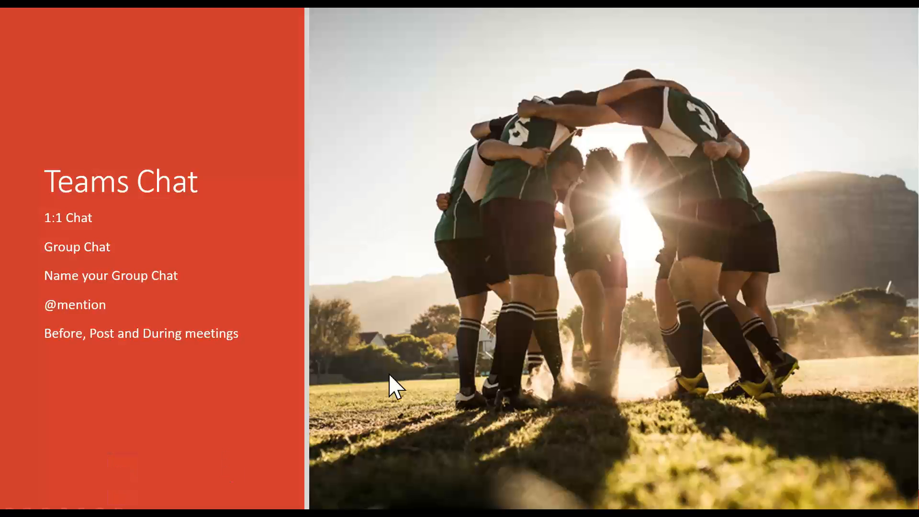
{"action": "left_click", "coordinate": [392, 372]}
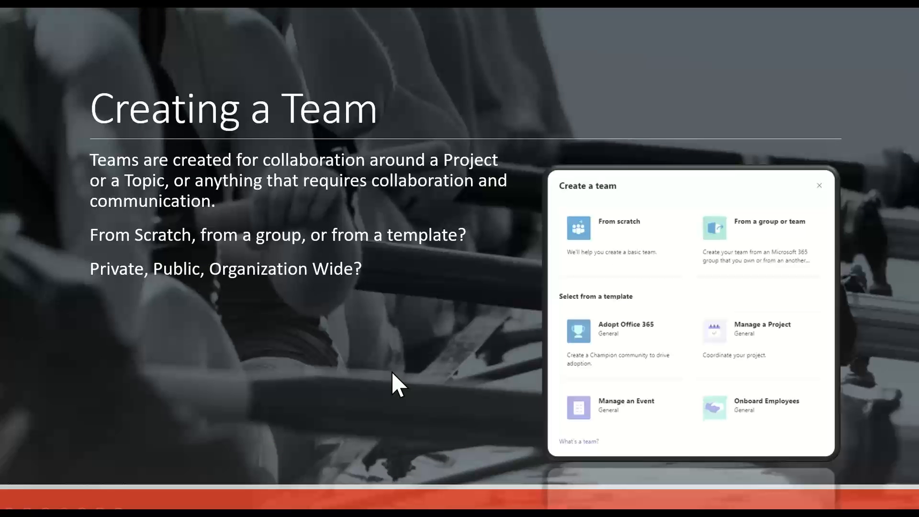
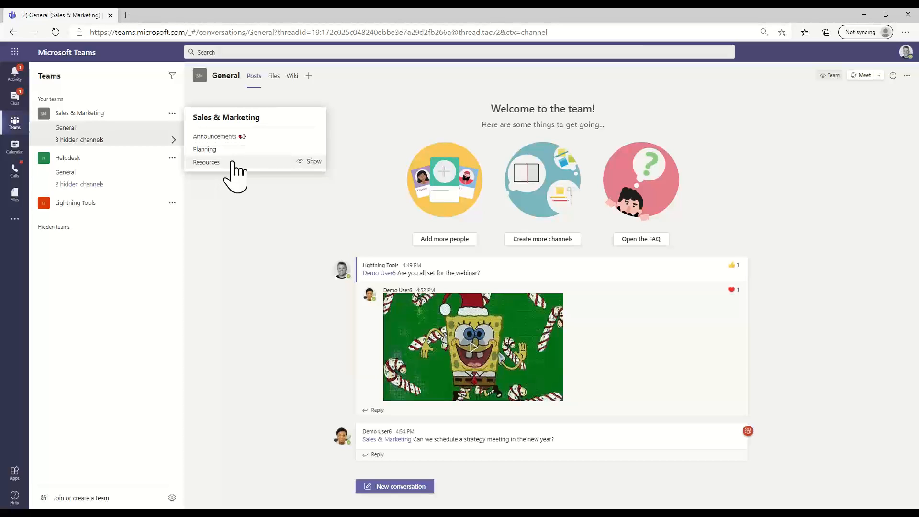
- Browse the teams' channels: Announcements in Sales & Marketing, General and FAQ in Helpdesk, and General in Lightning Tools
{"action": "left_click", "coordinate": [213, 137]}
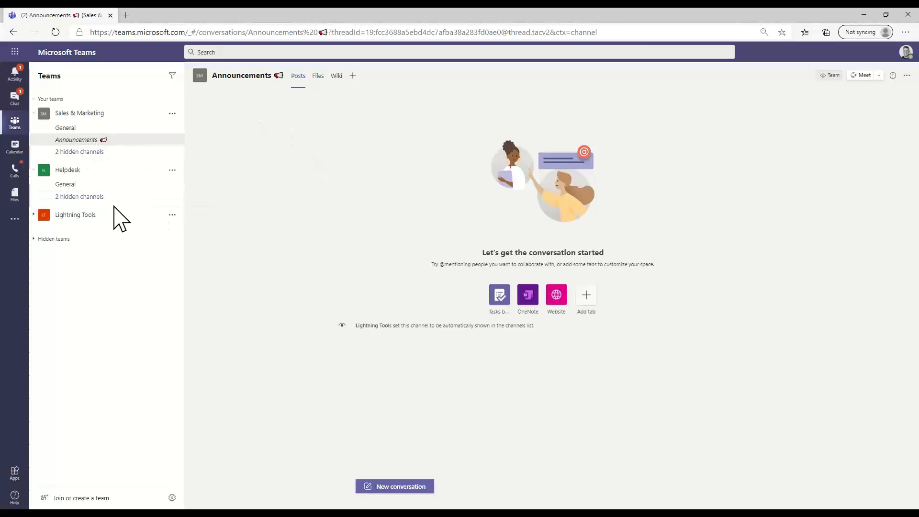
{"action": "left_click", "coordinate": [76, 188]}
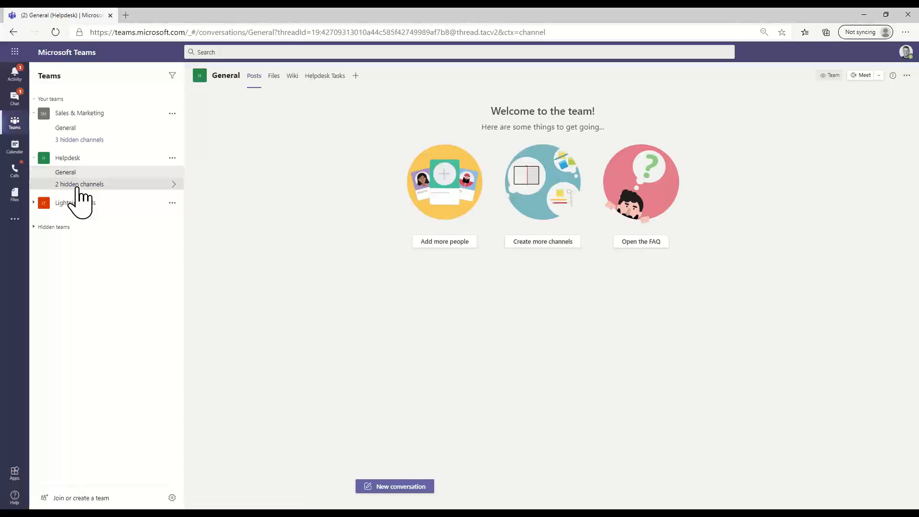
{"action": "left_click", "coordinate": [77, 184]}
{"action": "left_click", "coordinate": [202, 200]}
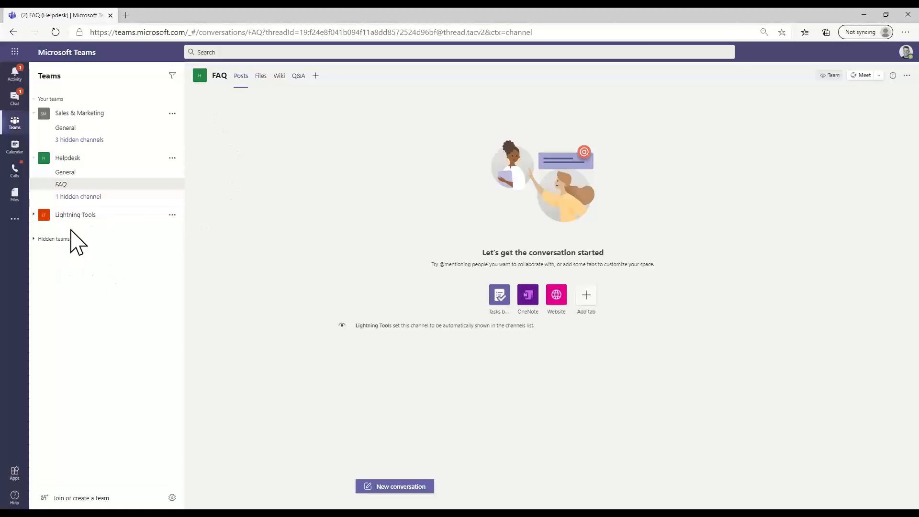
{"action": "left_click", "coordinate": [96, 215]}
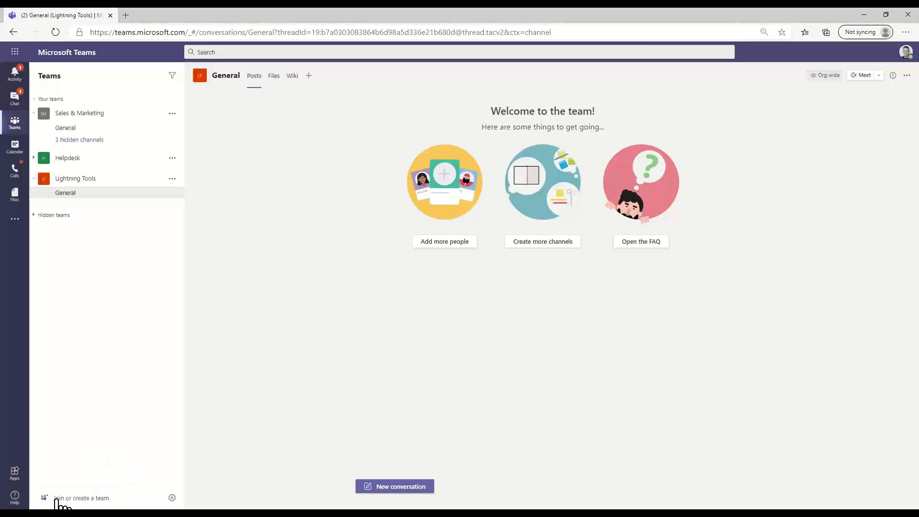
- Start creating a team, browse the available templates, and choose the Manage an Event template
{"action": "left_click", "coordinate": [82, 499]}
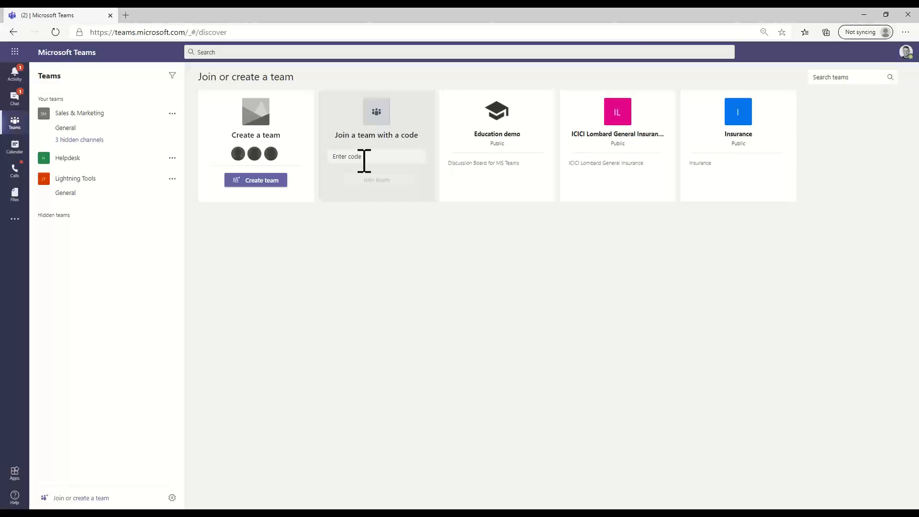
{"action": "left_click", "coordinate": [268, 180]}
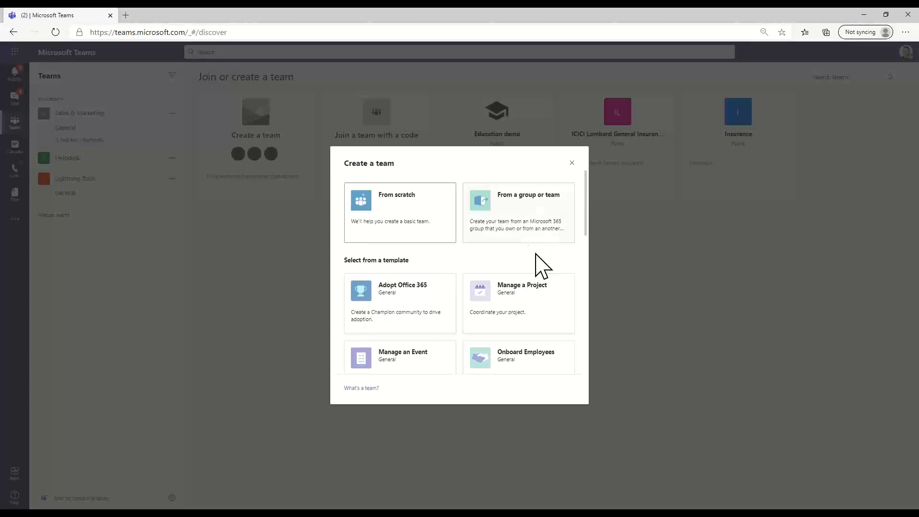
{"action": "scroll", "coordinate": [413, 306], "scroll_direction": "down", "scroll_amount": 5}
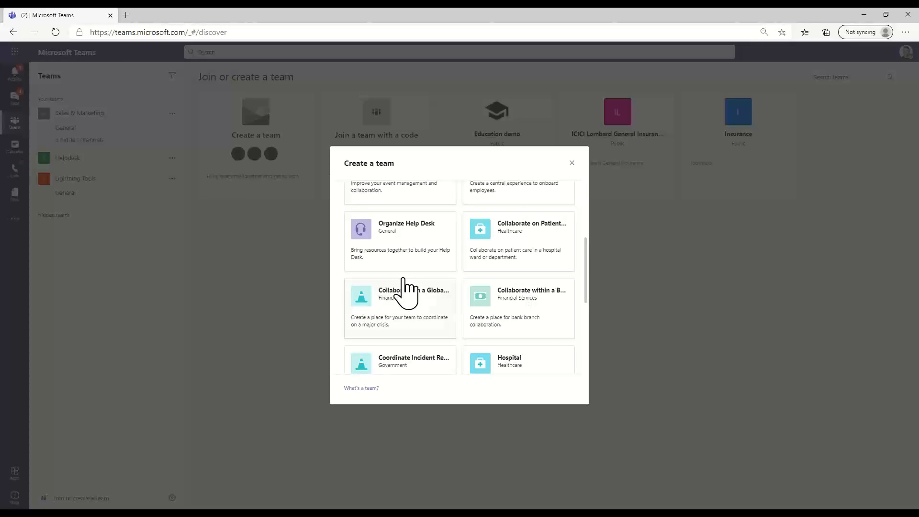
{"action": "scroll", "coordinate": [430, 321], "scroll_direction": "up", "scroll_amount": 2}
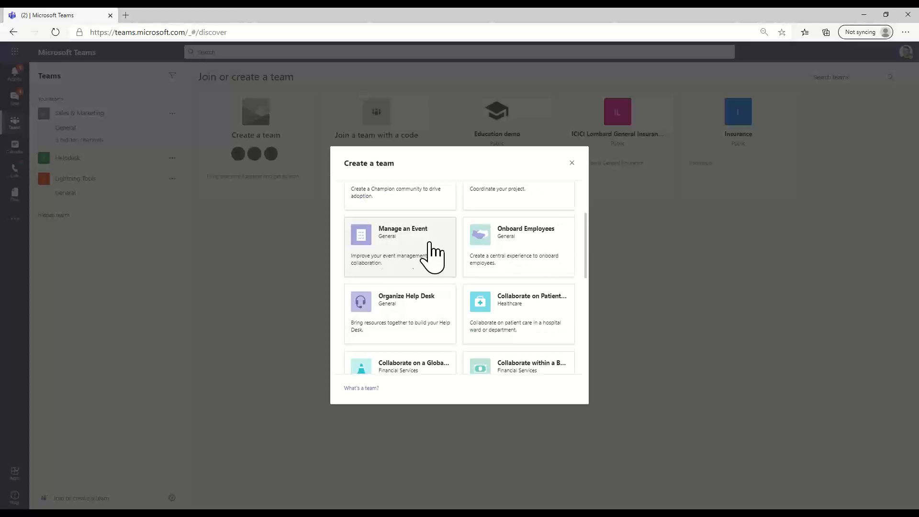
{"action": "left_click", "coordinate": [407, 257]}
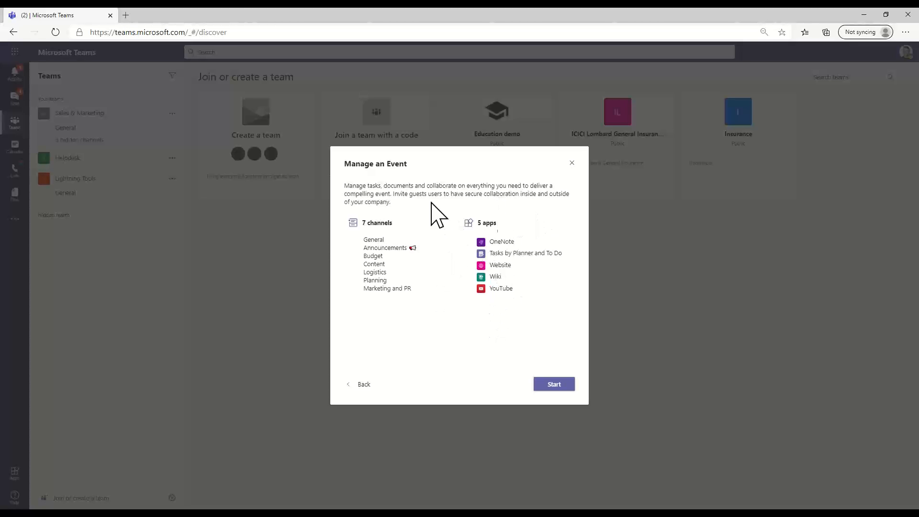
- Create the event team as a public team named "CollabDays Birmingham" and dismiss the creation progress dialog
{"action": "left_click", "coordinate": [565, 383]}
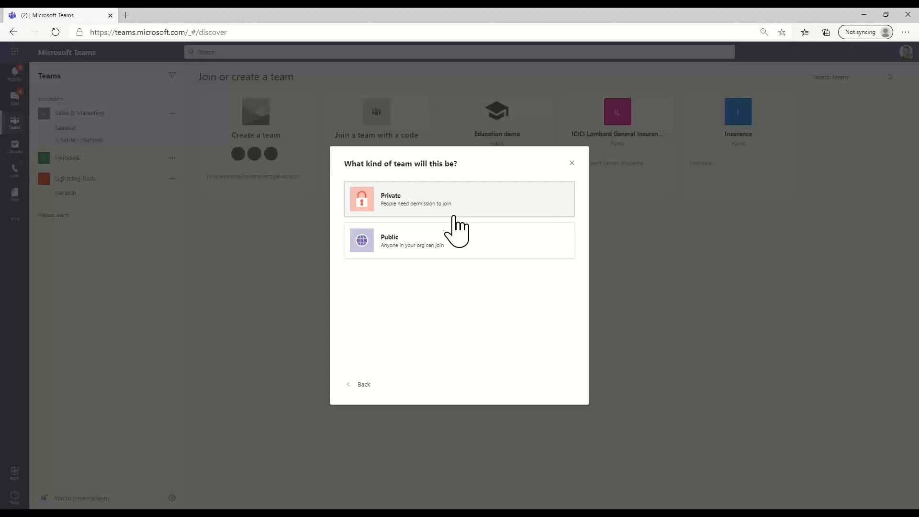
{"action": "left_click", "coordinate": [430, 245]}
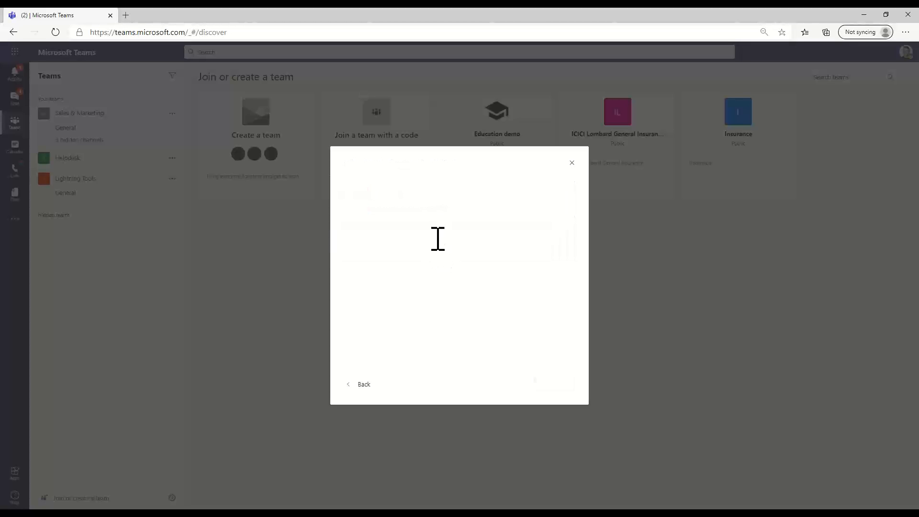
{"action": "type", "text": "Co"}
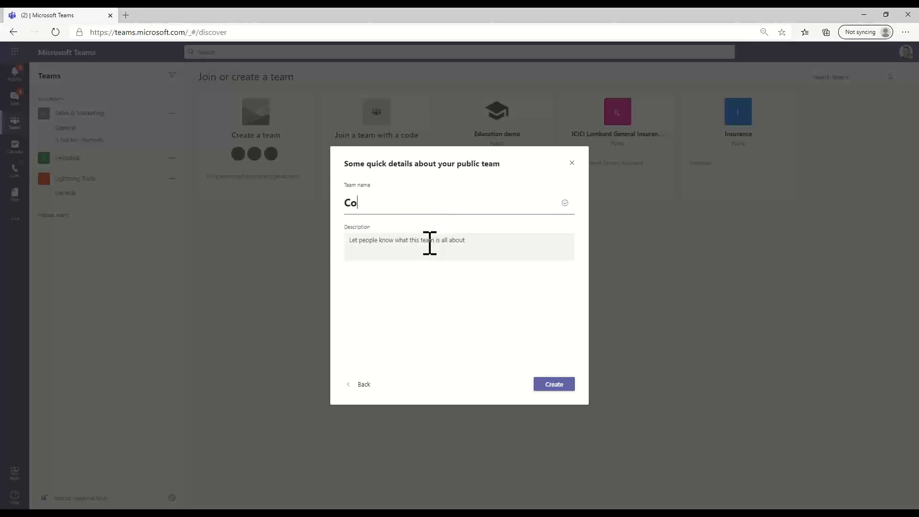
{"action": "type", "text": "llabDays Birmingham"}
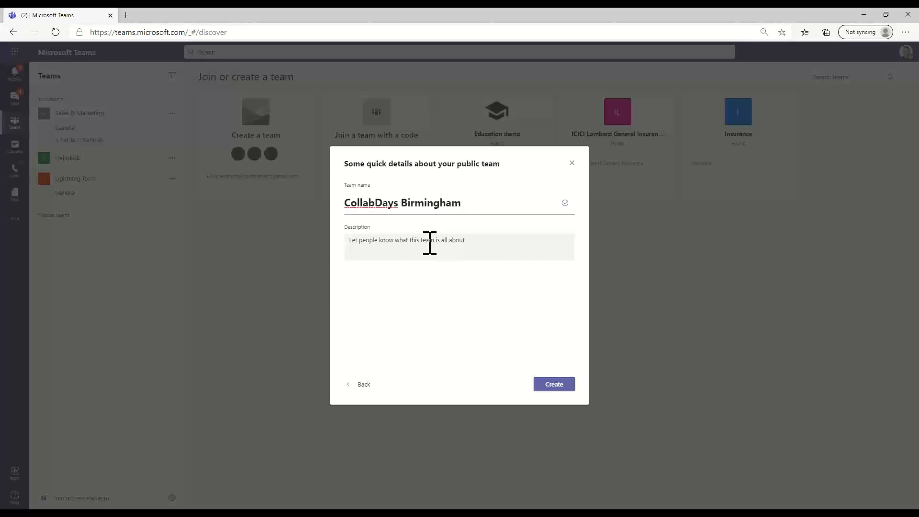
{"action": "left_click", "coordinate": [555, 384]}
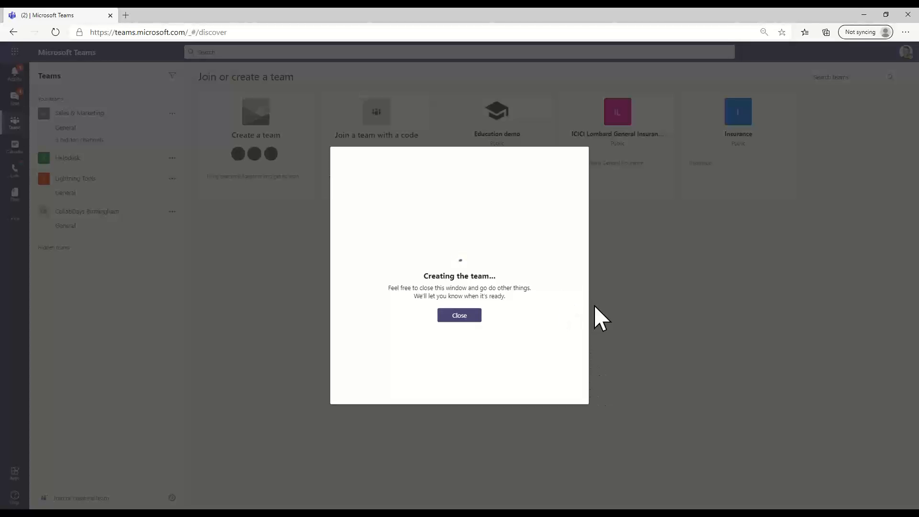
{"action": "left_click", "coordinate": [459, 315]}
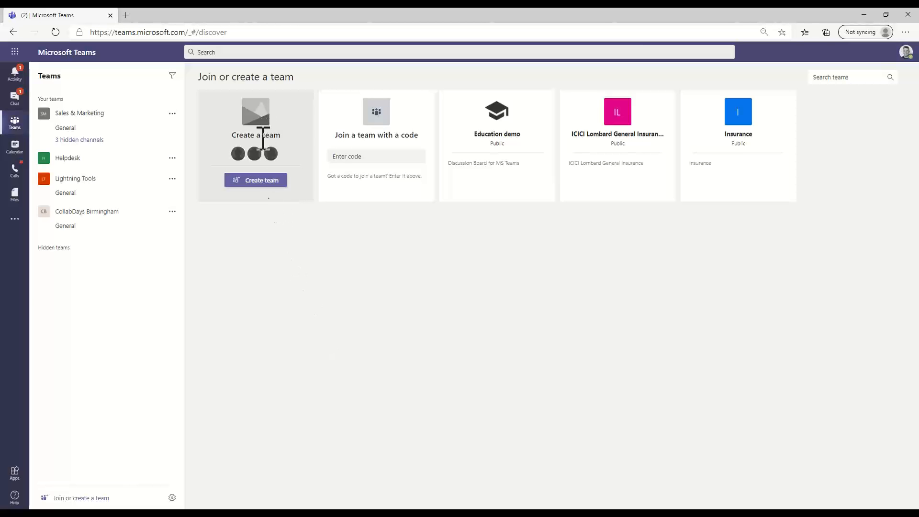
- Create a private team from scratch named "Research & Development"
{"action": "left_click", "coordinate": [261, 181]}
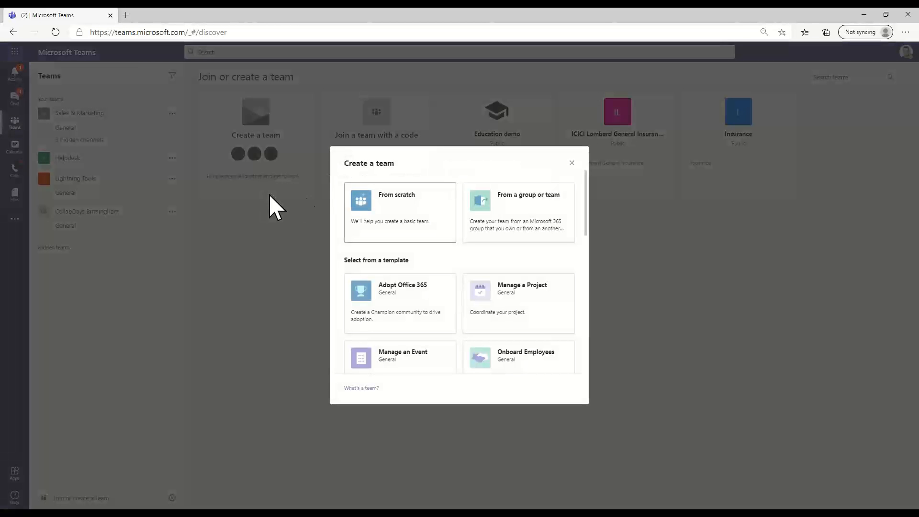
{"action": "left_click", "coordinate": [390, 222]}
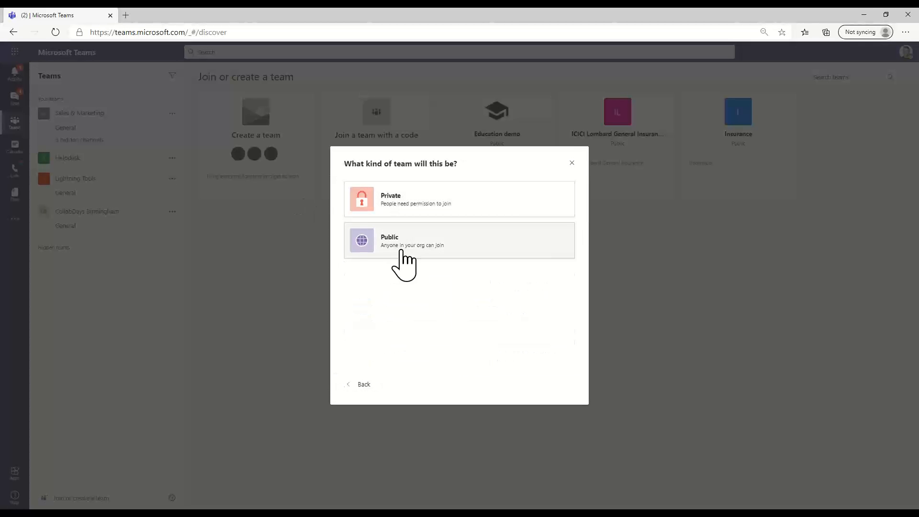
{"action": "left_click", "coordinate": [424, 201]}
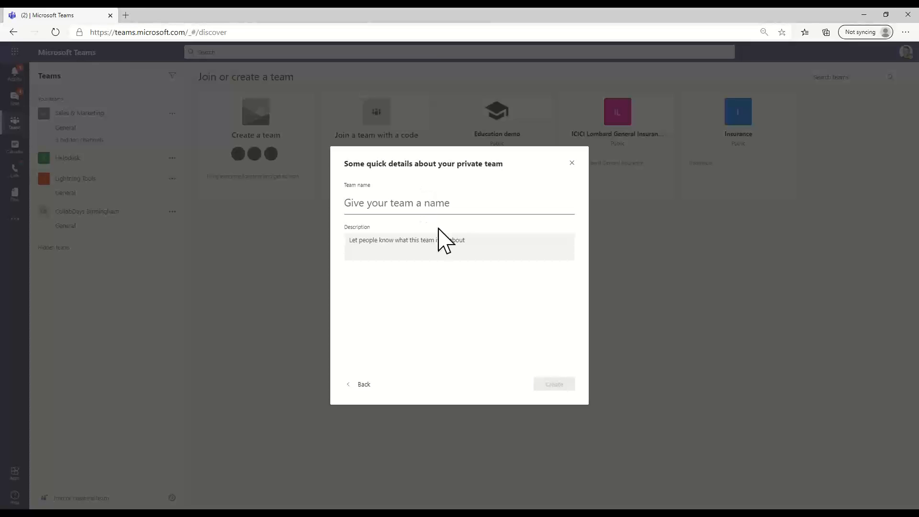
{"action": "type", "text": "Research & Development"}
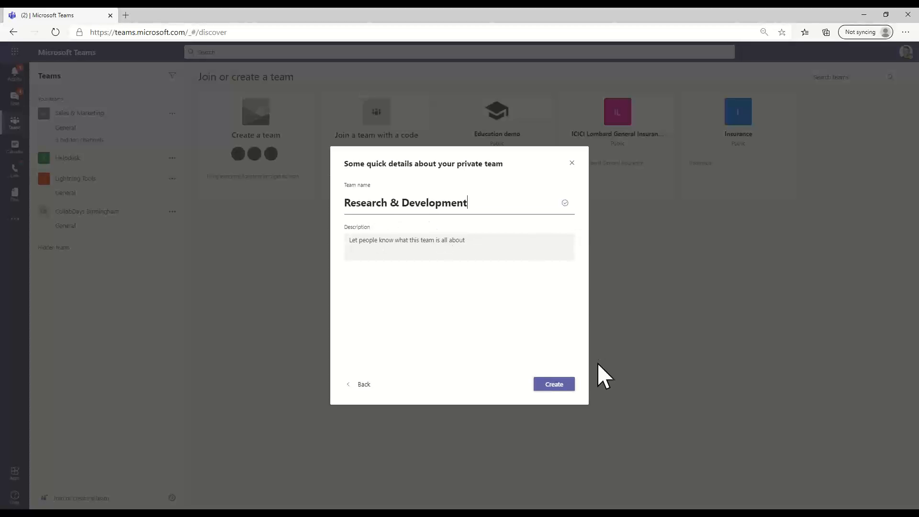
{"action": "left_click", "coordinate": [557, 385]}
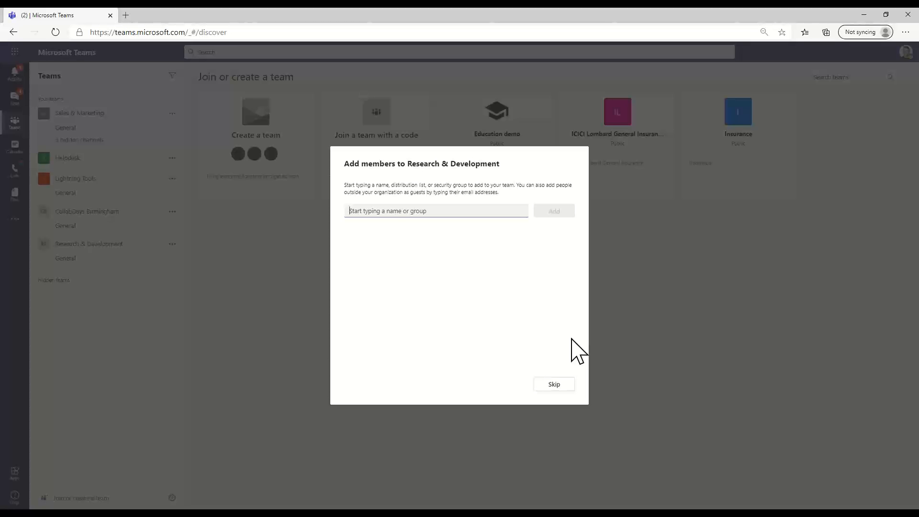
- Add Demo User6 and Demo User5 as members of the Research & Development team
{"action": "type", "text": "demo"}
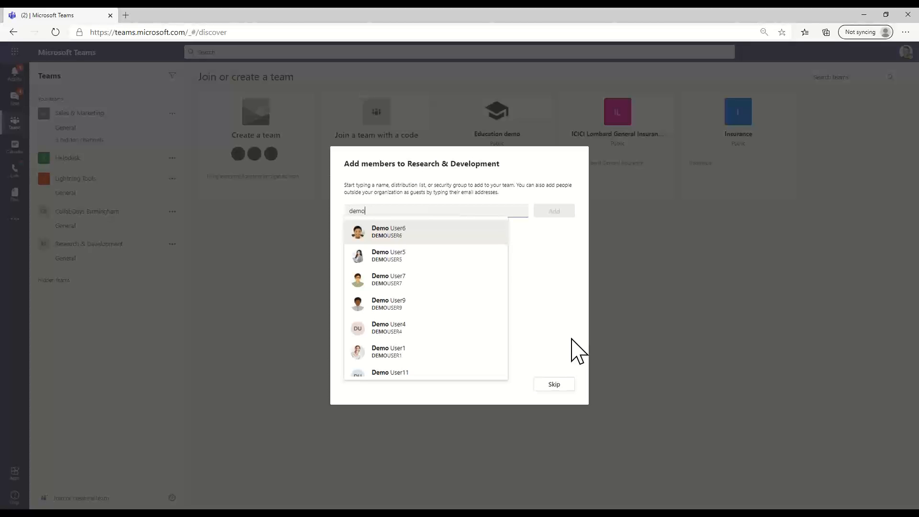
{"action": "left_click", "coordinate": [458, 239]}
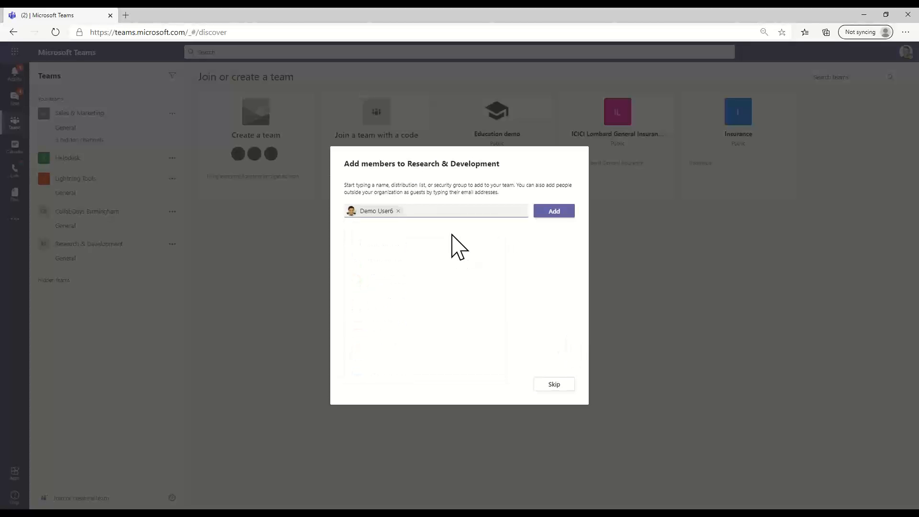
{"action": "type", "text": "demo"}
{"action": "left_click", "coordinate": [472, 253]}
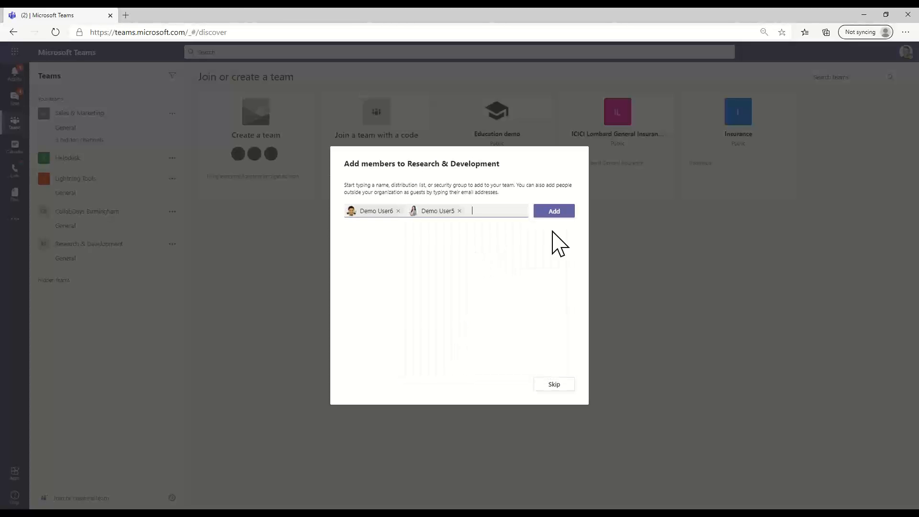
{"action": "left_click", "coordinate": [557, 211]}
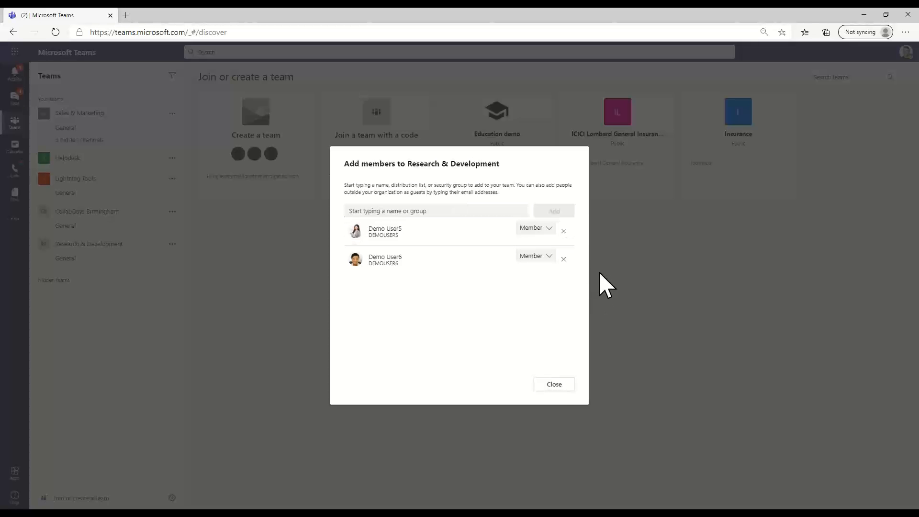
- Make Demo User6 an owner of the Research & Development team and finish adding members
{"action": "left_click", "coordinate": [544, 258]}
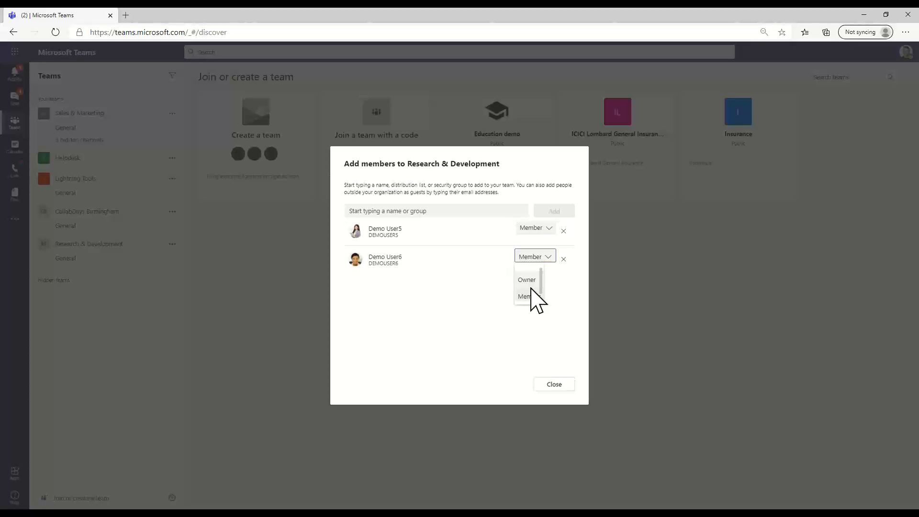
{"action": "left_click", "coordinate": [528, 280]}
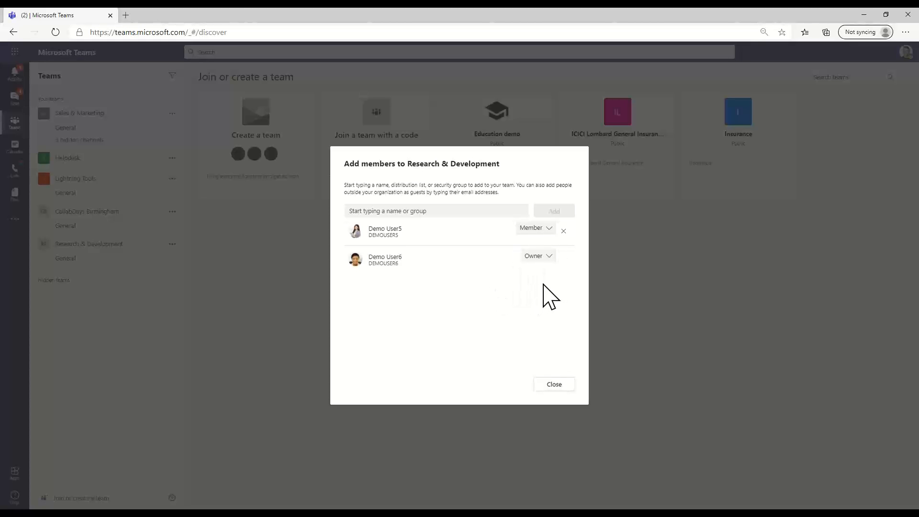
{"action": "left_click", "coordinate": [562, 387]}
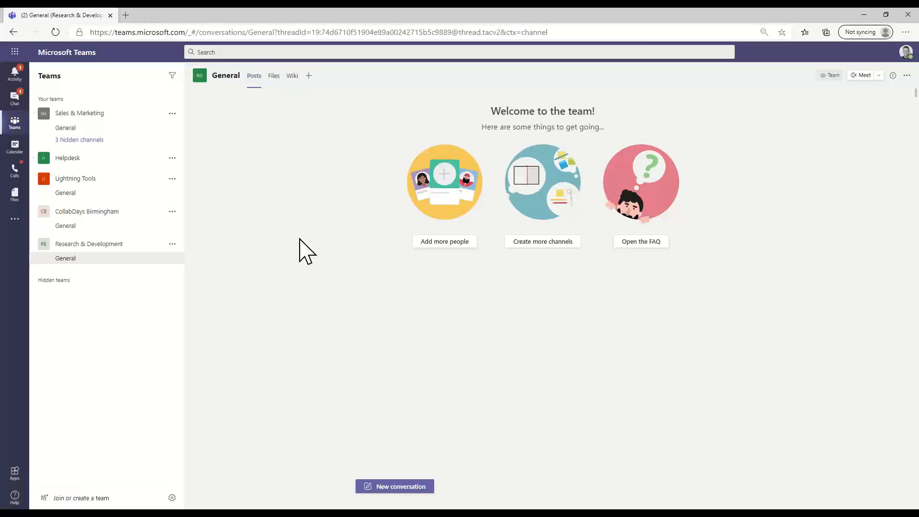
- Examine the new-conversation box and the Files area of the Research & Development team's General channel
{"action": "left_click", "coordinate": [390, 486]}
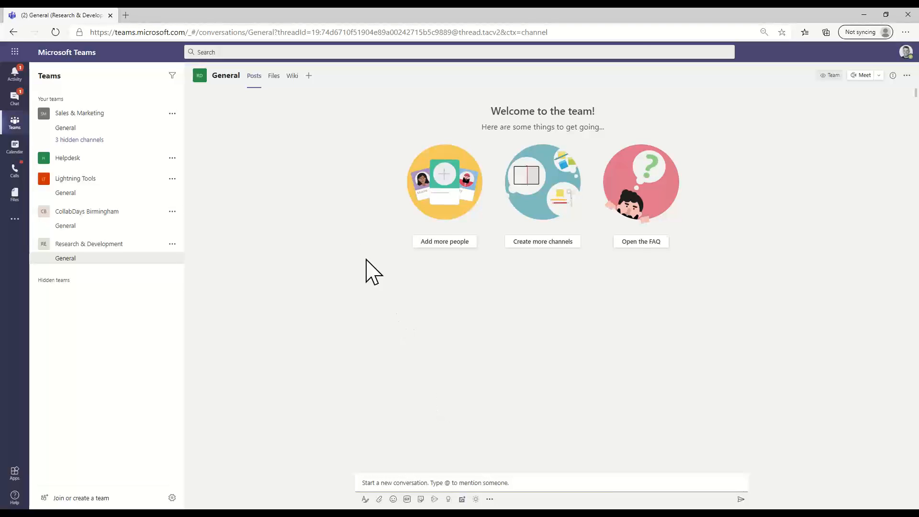
{"action": "left_click", "coordinate": [274, 77]}
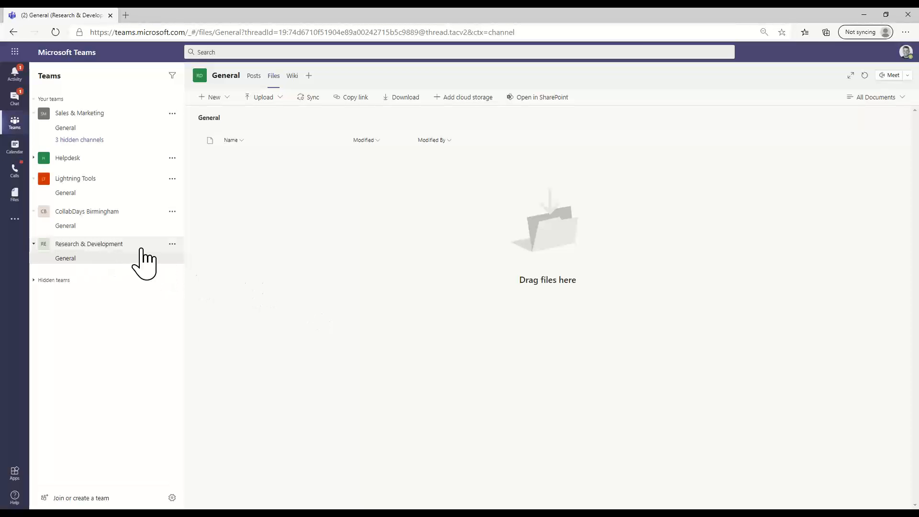
{"action": "right_click", "coordinate": [277, 248]}
{"action": "left_click", "coordinate": [308, 287]}
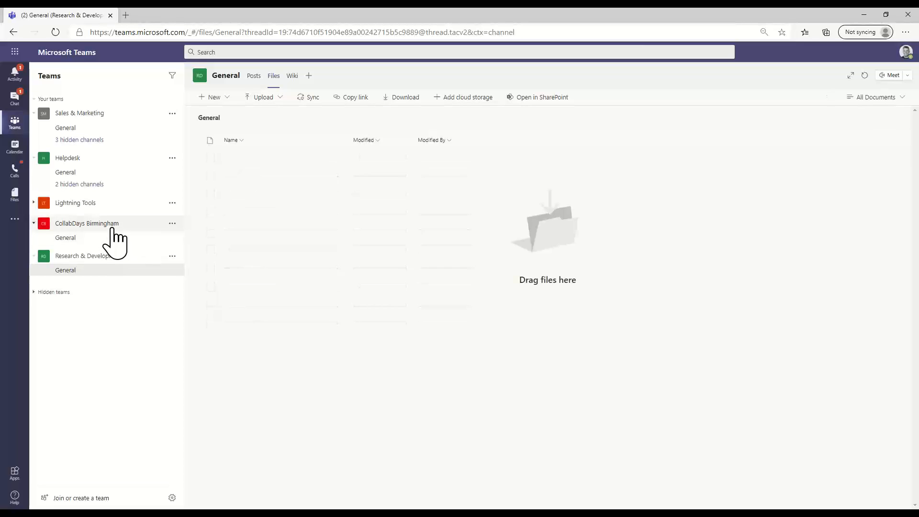
- View the General channel of CollabDays Birmingham, and switch back to the "Creating a Team" slide in the presentation
{"action": "left_click", "coordinate": [109, 237]}
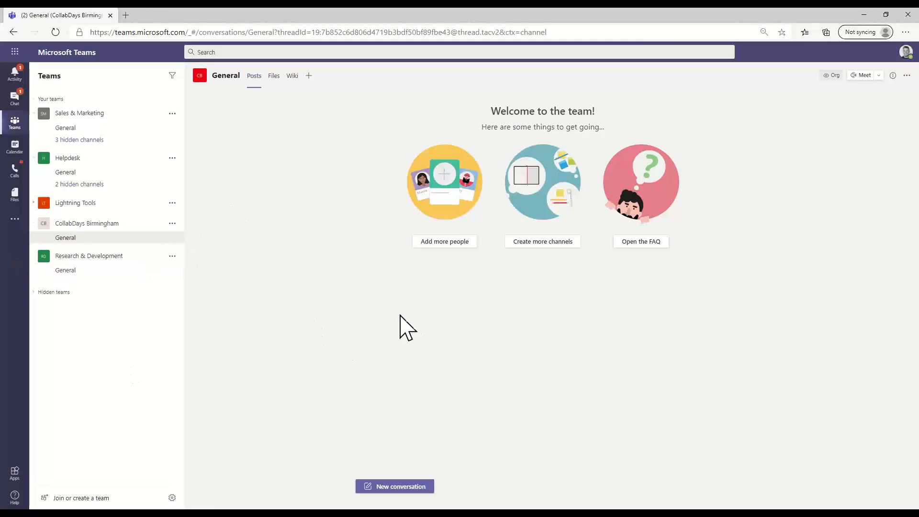
{"action": "mouse_move", "coordinate": [153, 513]}
{"action": "left_click", "coordinate": [153, 484]}
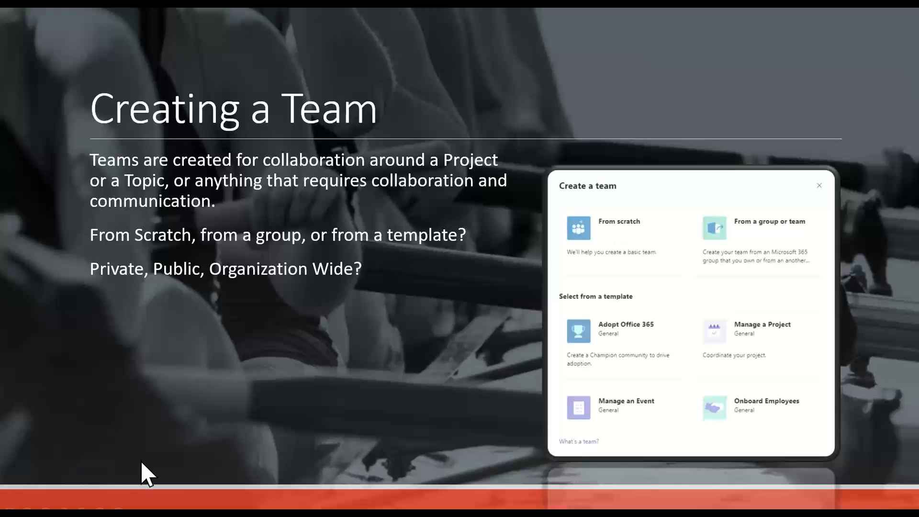
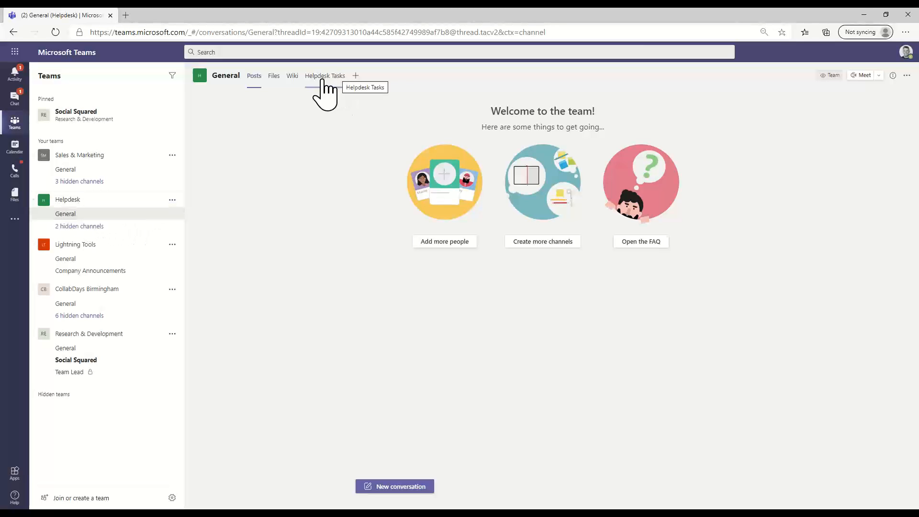
- Examine the catalogue of apps that can be added as tabs to the Helpdesk team's General channel
{"action": "left_click", "coordinate": [355, 76]}
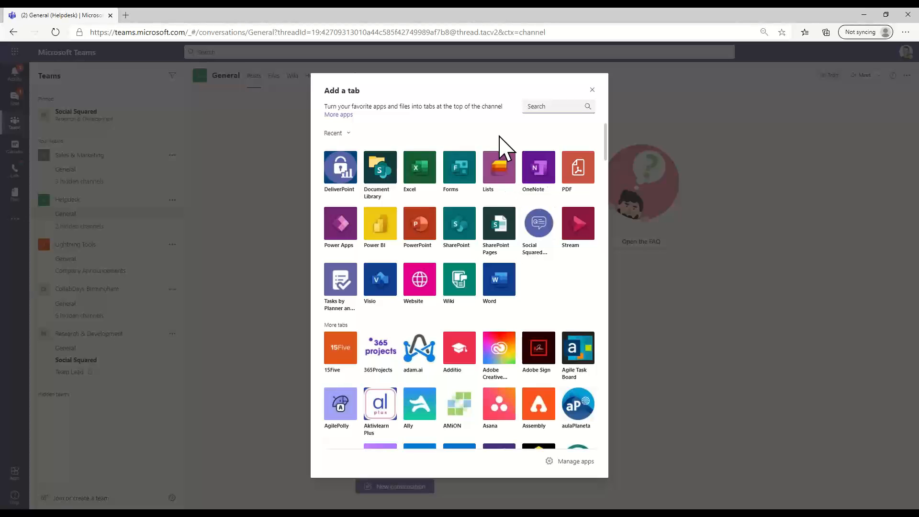
{"action": "scroll", "coordinate": [484, 191], "scroll_direction": "down", "scroll_amount": 2}
{"action": "scroll", "coordinate": [484, 191], "scroll_direction": "down", "scroll_amount": 7}
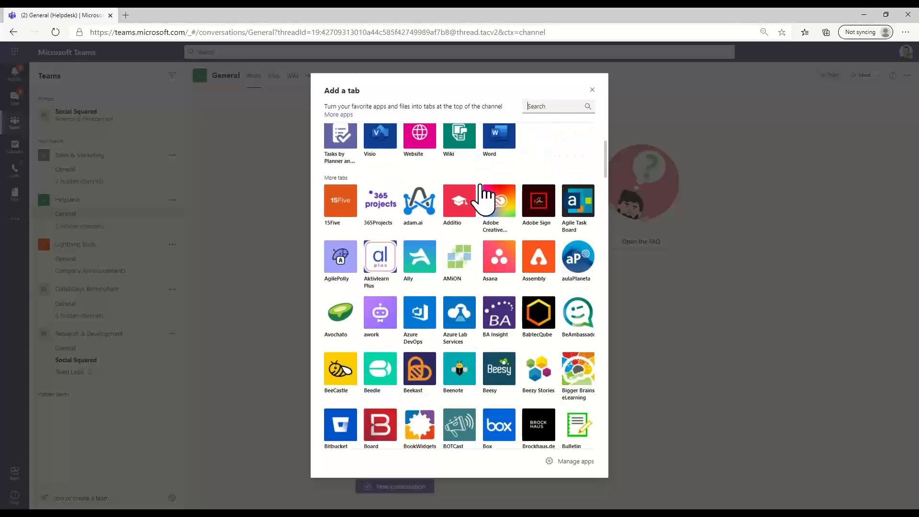
{"action": "scroll", "coordinate": [484, 192], "scroll_direction": "down", "scroll_amount": 7}
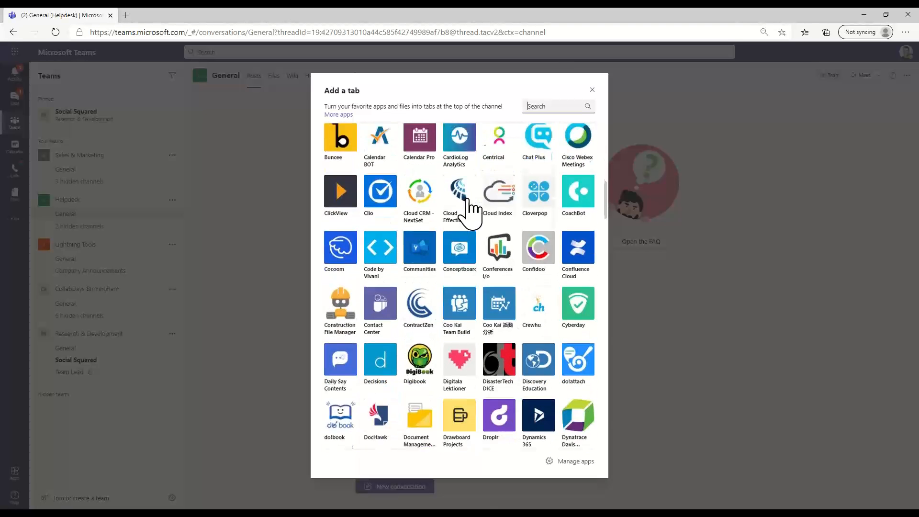
{"action": "scroll", "coordinate": [460, 187], "scroll_direction": "down", "scroll_amount": 5}
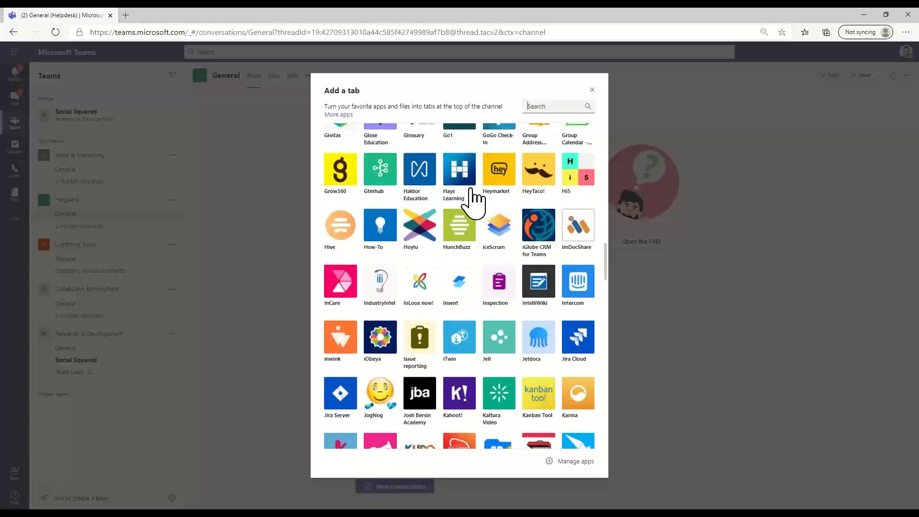
{"action": "scroll", "coordinate": [451, 230], "scroll_direction": "down", "scroll_amount": 3}
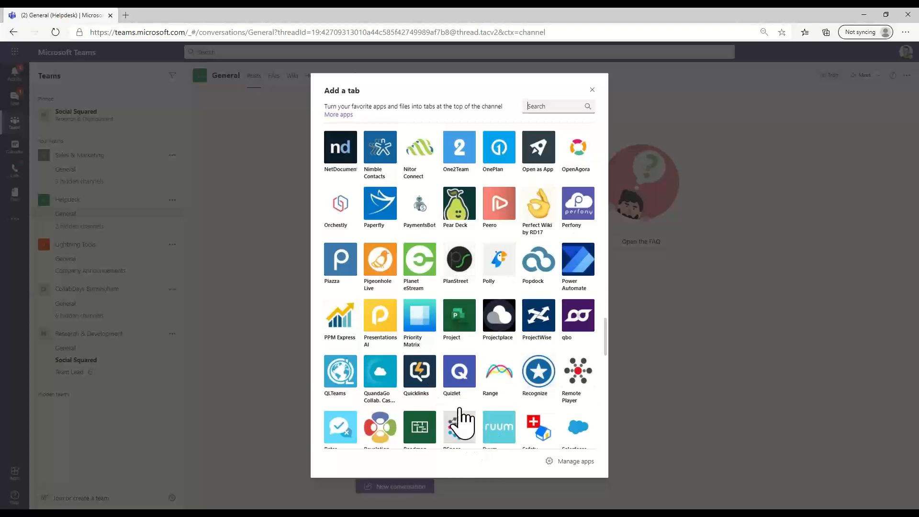
{"action": "scroll", "coordinate": [459, 417], "scroll_direction": "up", "scroll_amount": 8}
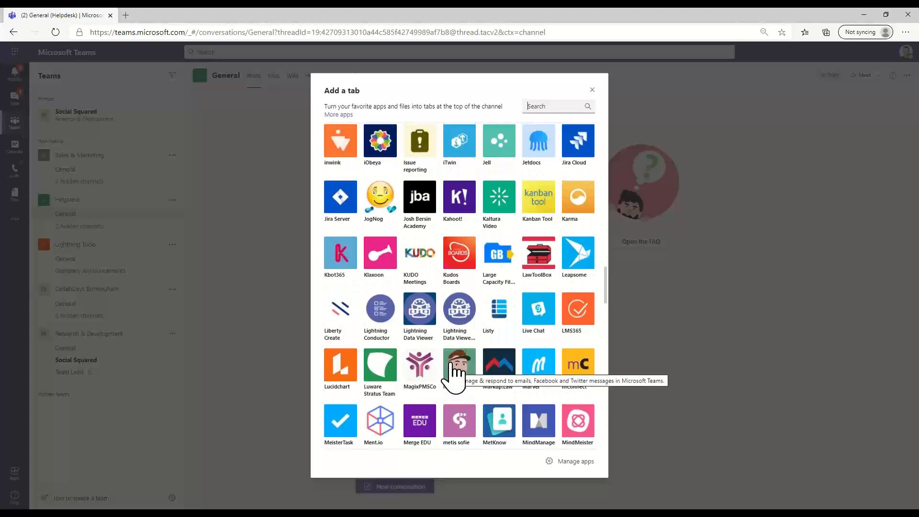
{"action": "scroll", "coordinate": [455, 373], "scroll_direction": "up", "scroll_amount": 10}
{"action": "scroll", "coordinate": [421, 366], "scroll_direction": "up", "scroll_amount": 10}
{"action": "scroll", "coordinate": [451, 294], "scroll_direction": "up", "scroll_amount": 4}
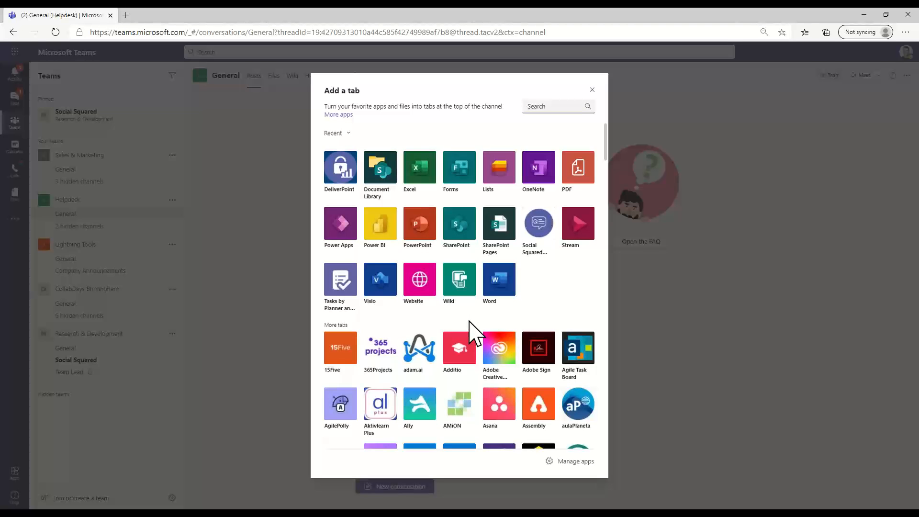
- Add a Lists tab to the Helpdesk General channel and create a list named "Issue tracker" from the Issue tracker template
{"action": "left_click", "coordinate": [496, 175]}
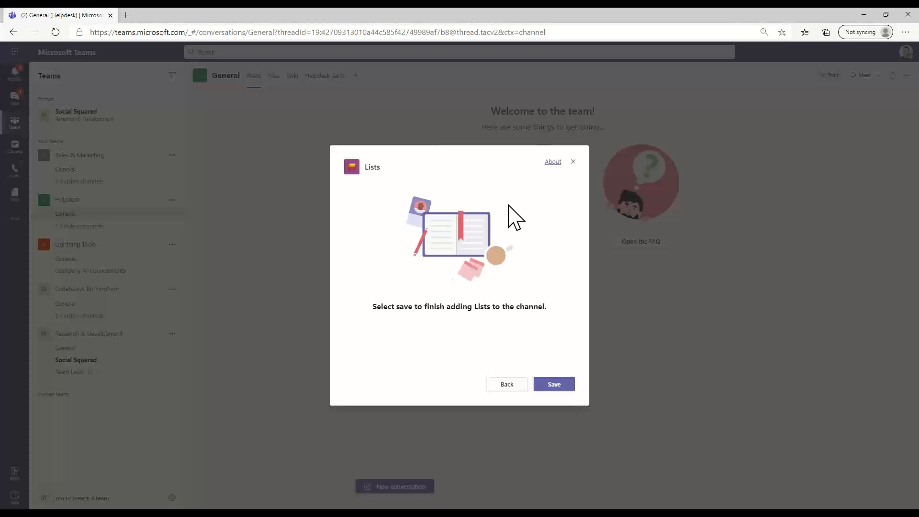
{"action": "left_click", "coordinate": [554, 384]}
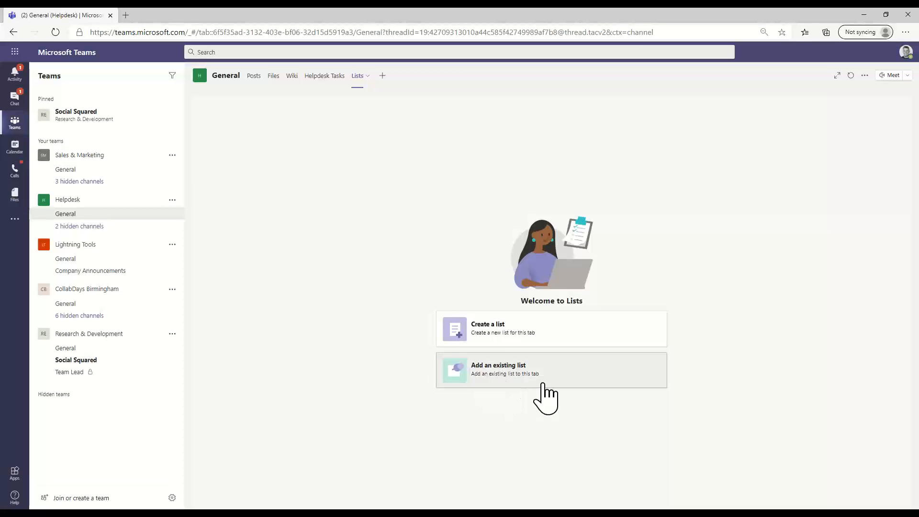
{"action": "left_click", "coordinate": [521, 329]}
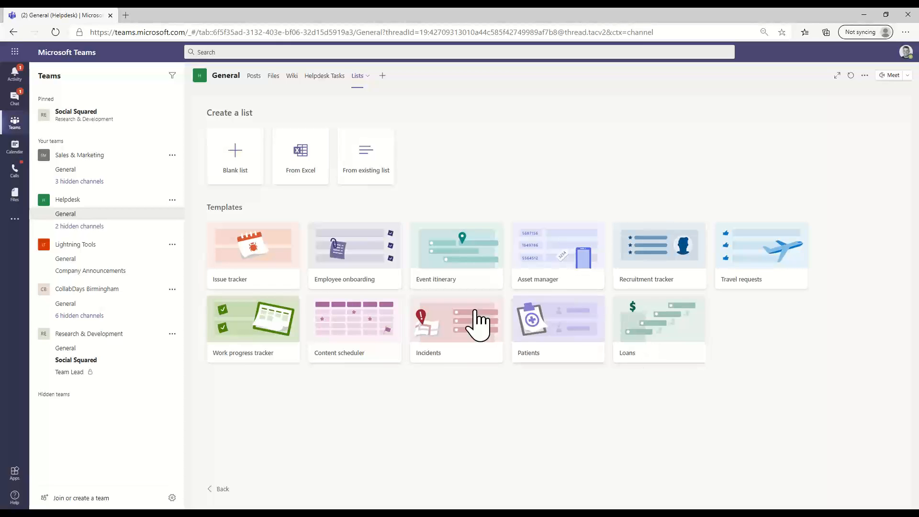
{"action": "left_click", "coordinate": [250, 276]}
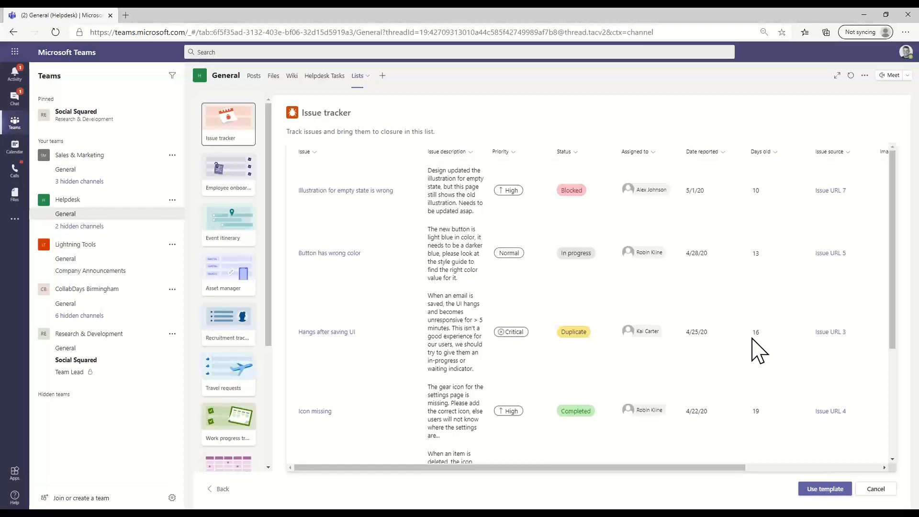
{"action": "scroll", "coordinate": [781, 365], "scroll_direction": "down", "scroll_amount": 3}
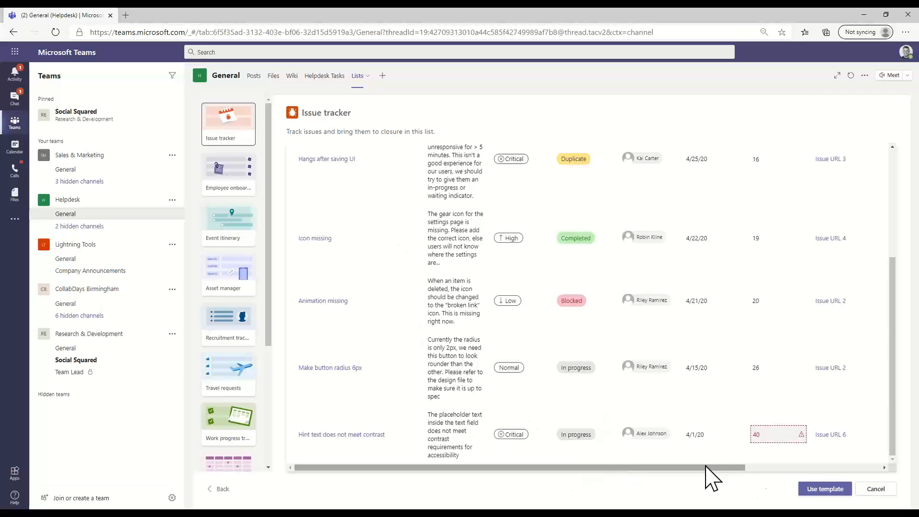
{"action": "left_click", "coordinate": [821, 489]}
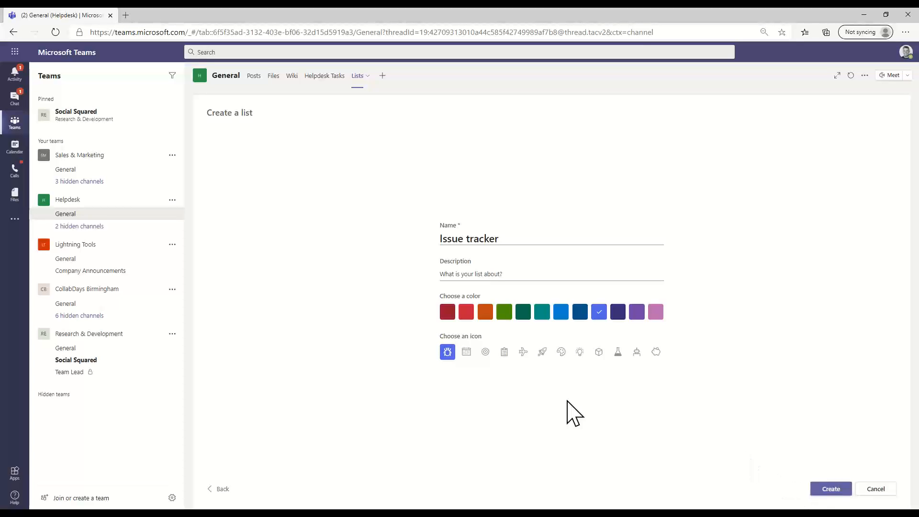
{"action": "left_click", "coordinate": [832, 492]}
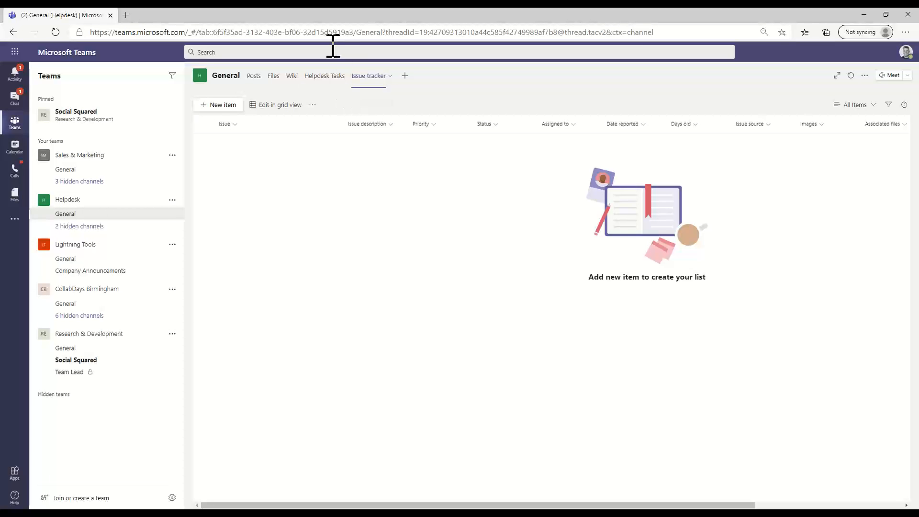
- Save a new Issue tracker item "cannot Save" with date reported 12/17/2020 and a chosen status and priority
{"action": "left_click", "coordinate": [210, 105]}
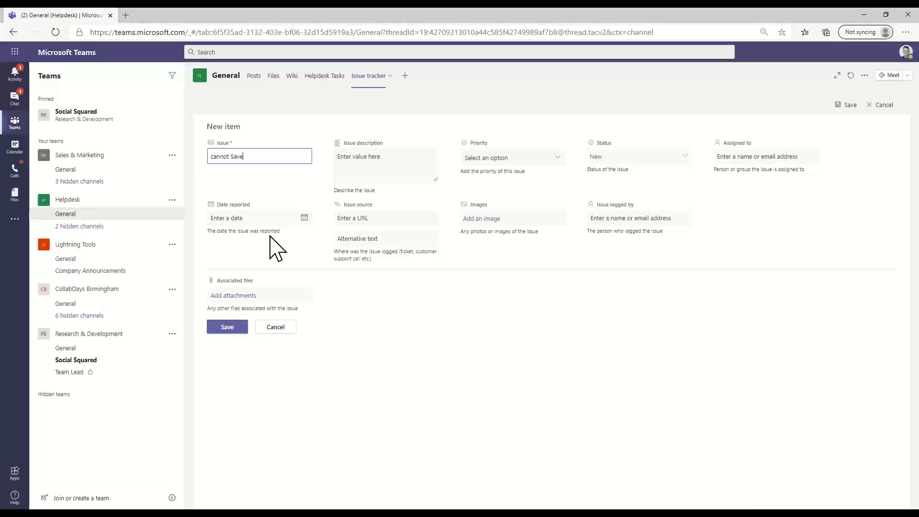
{"action": "left_click", "coordinate": [303, 218]}
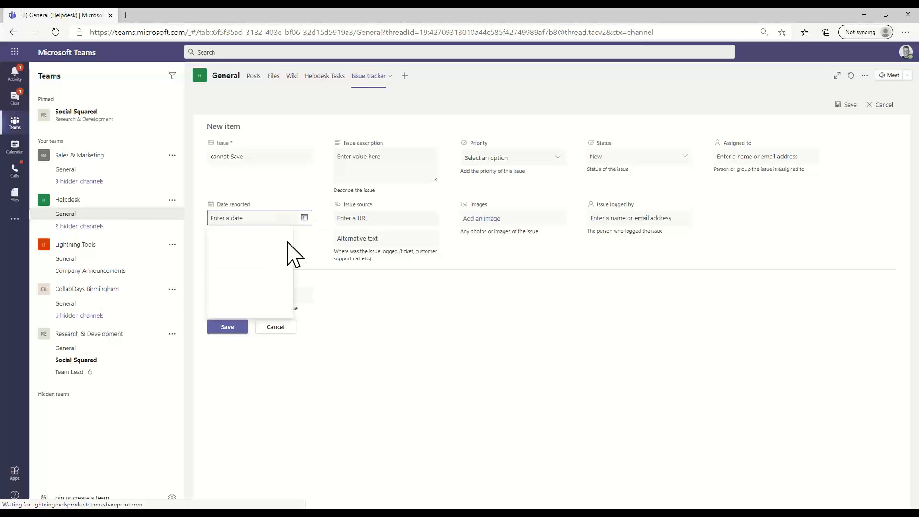
{"action": "left_click", "coordinate": [262, 271]}
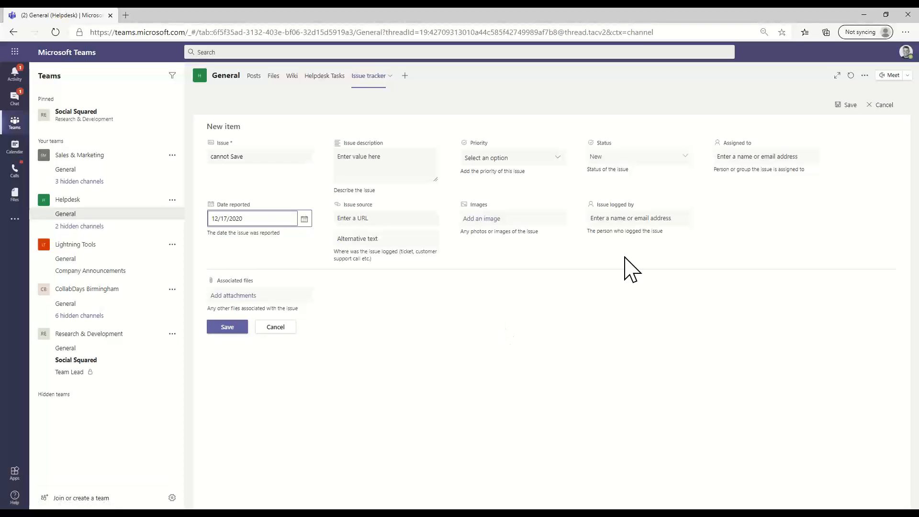
{"action": "left_click", "coordinate": [670, 156]}
{"action": "left_click", "coordinate": [607, 203]}
{"action": "left_click", "coordinate": [535, 162]}
{"action": "left_click", "coordinate": [505, 206]}
{"action": "left_click", "coordinate": [228, 327]}
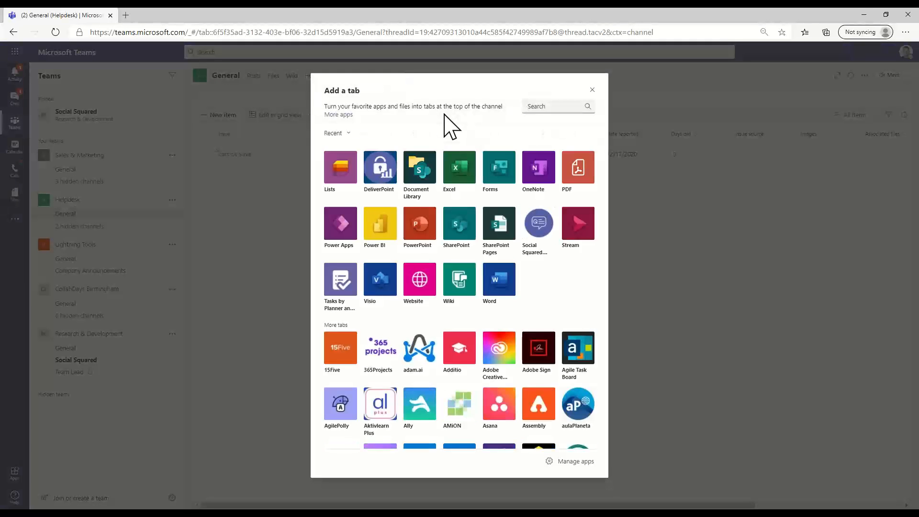
- Search the tab apps for "tas" and add Tasks by Planner and To Do as a new plan named Tasks
{"action": "type", "text": "tas"}
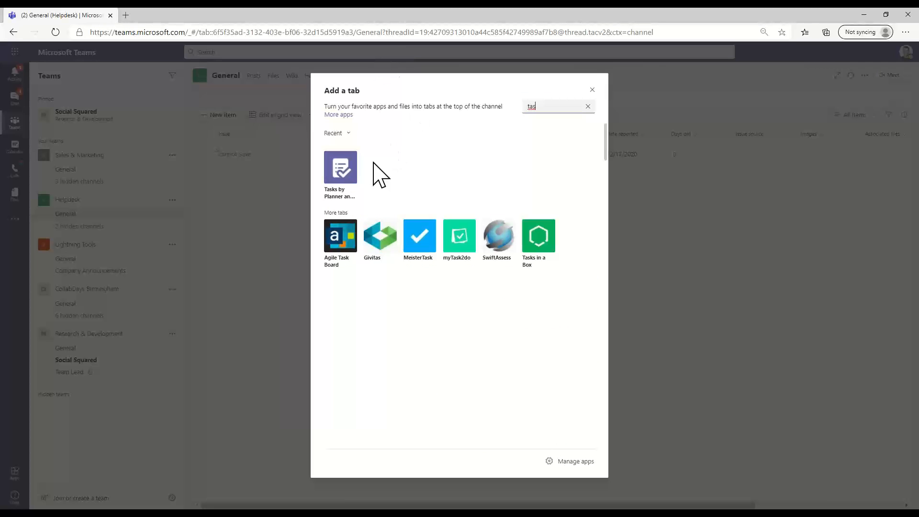
{"action": "left_click", "coordinate": [352, 184]}
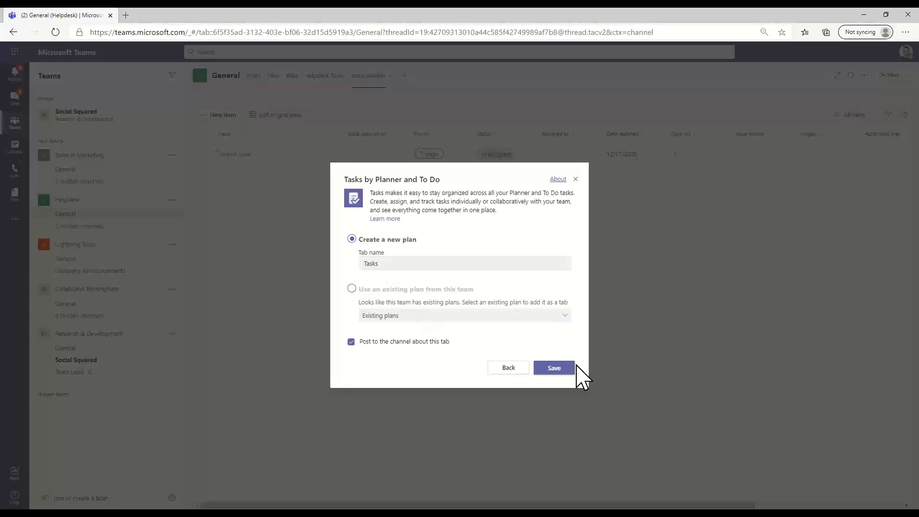
{"action": "left_click", "coordinate": [556, 370]}
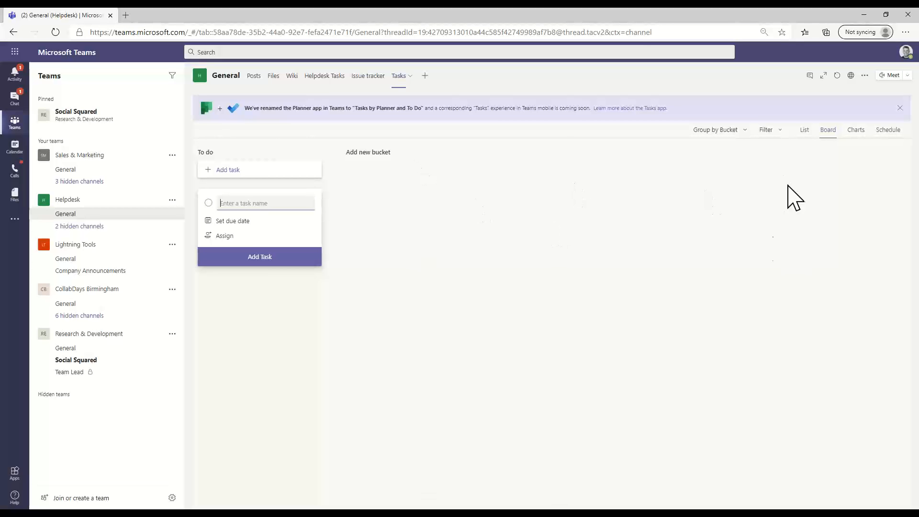
{"action": "left_click", "coordinate": [717, 341]}
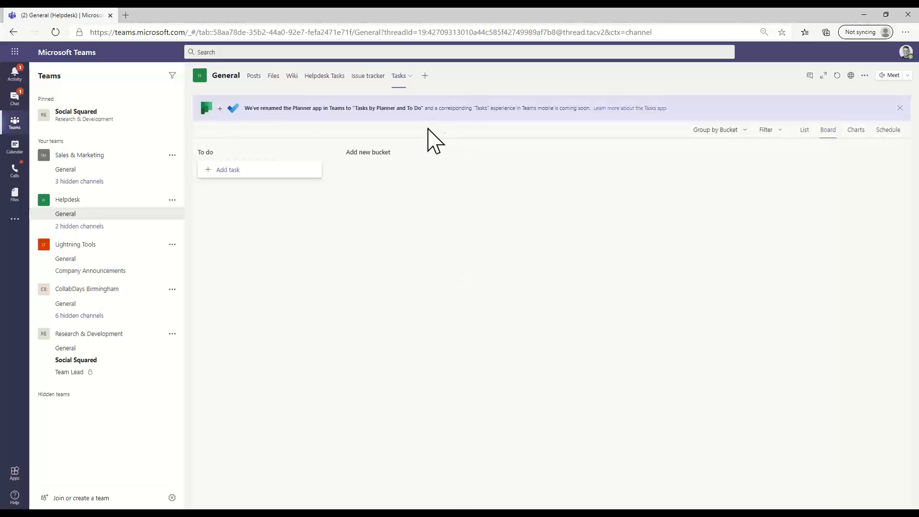
- Review the apps offered as channel tabs, close that catalogue, and look through the list of added apps
{"action": "left_click", "coordinate": [424, 76]}
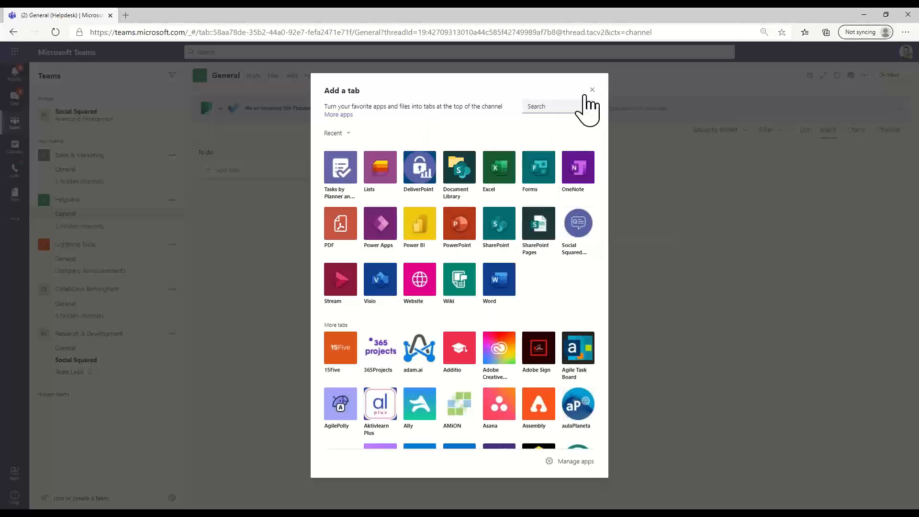
{"action": "left_click", "coordinate": [592, 90]}
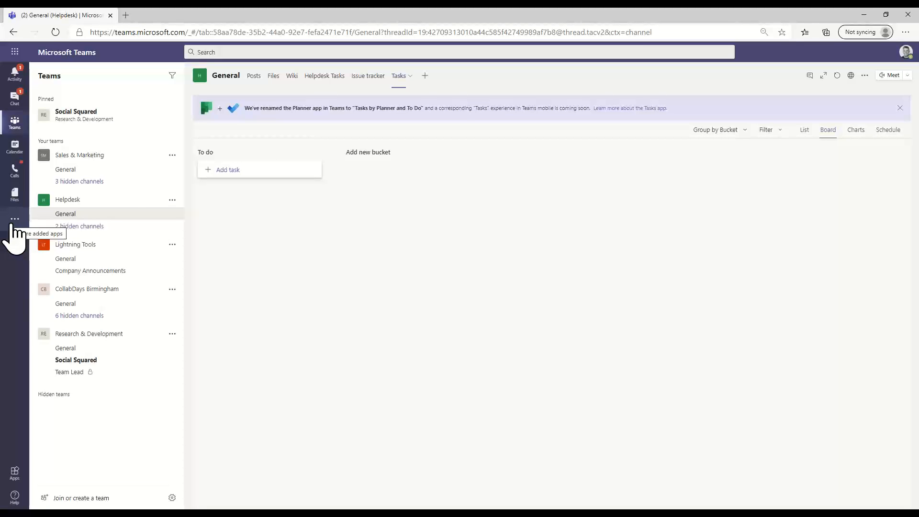
{"action": "left_click", "coordinate": [12, 224]}
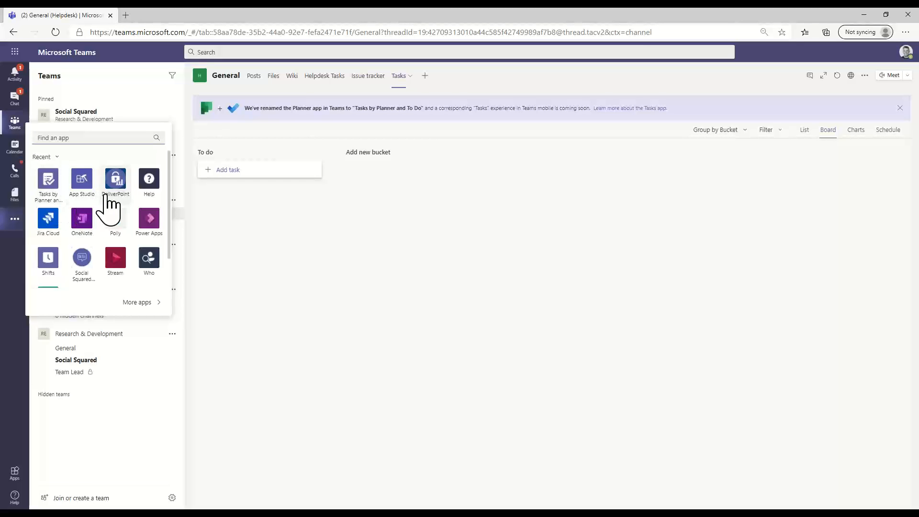
{"action": "scroll", "coordinate": [110, 204], "scroll_direction": "down", "scroll_amount": 1}
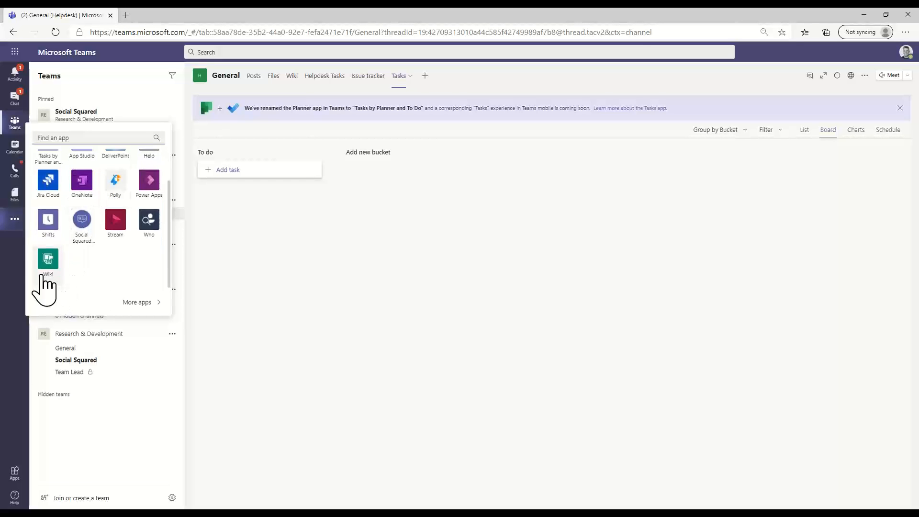
{"action": "scroll", "coordinate": [111, 281], "scroll_direction": "up", "scroll_amount": 1}
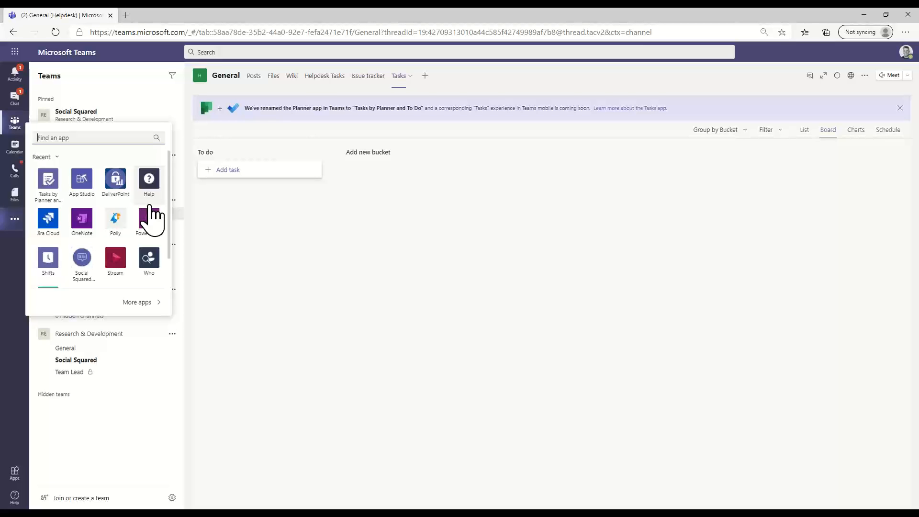
- Find the Communities app by searching for "comm" and add it to Teams
{"action": "type", "text": "comm"}
{"action": "left_click", "coordinate": [103, 163]}
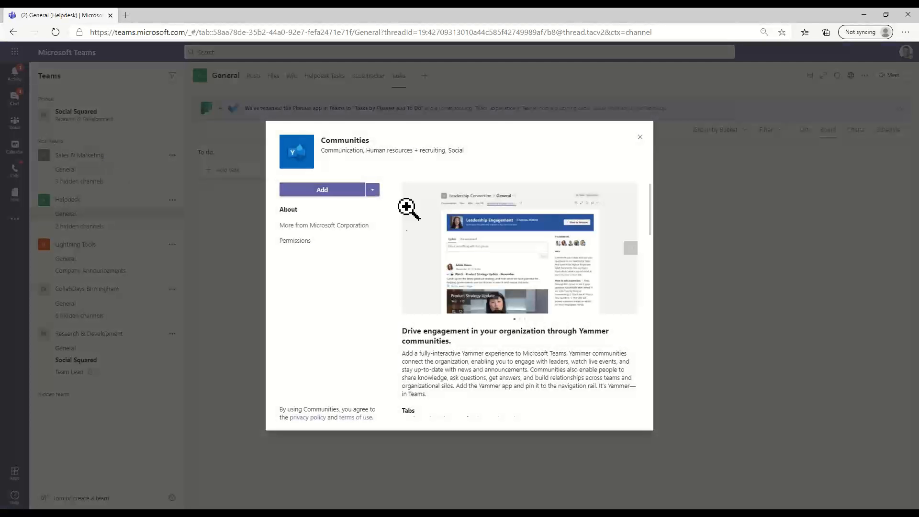
{"action": "left_click", "coordinate": [320, 192]}
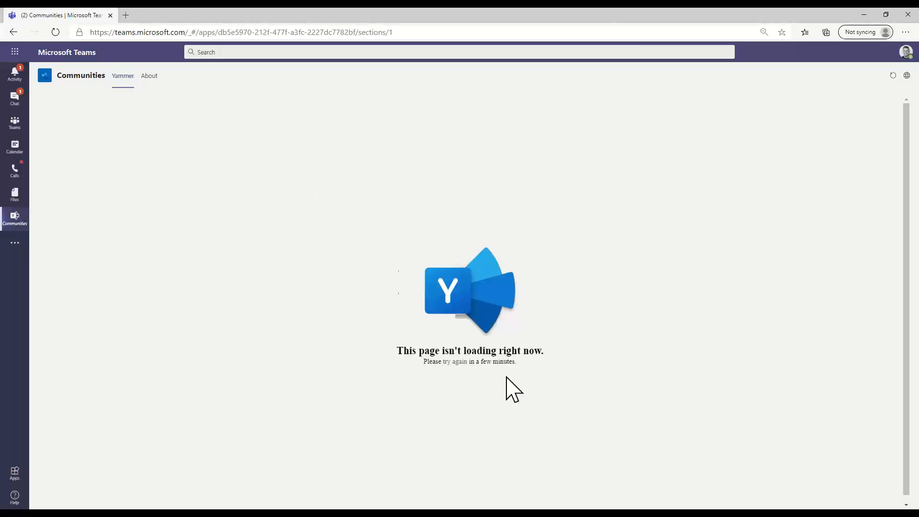
{"action": "right_click", "coordinate": [269, 267]}
{"action": "left_click", "coordinate": [334, 311]}
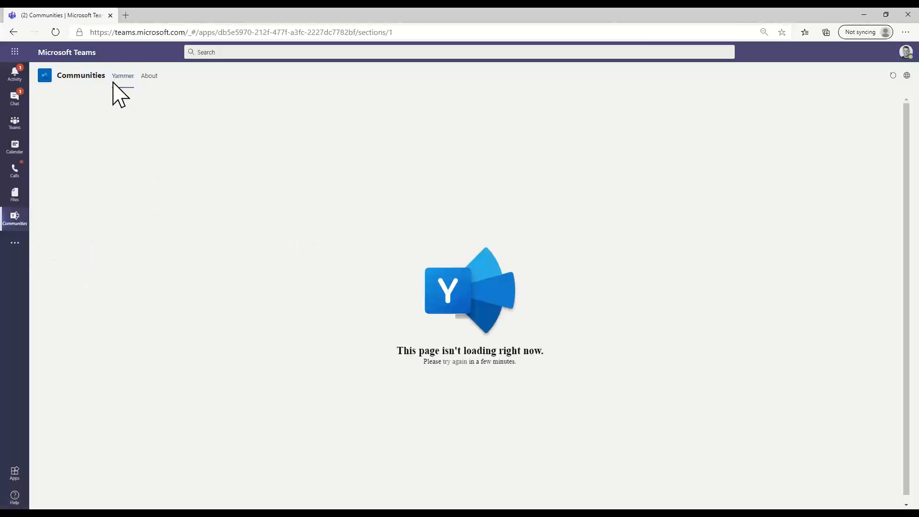
- View the list of added apps again, and switch back to the "Apps in Teams" slide in the PowerPoint slide show
{"action": "left_click", "coordinate": [16, 244]}
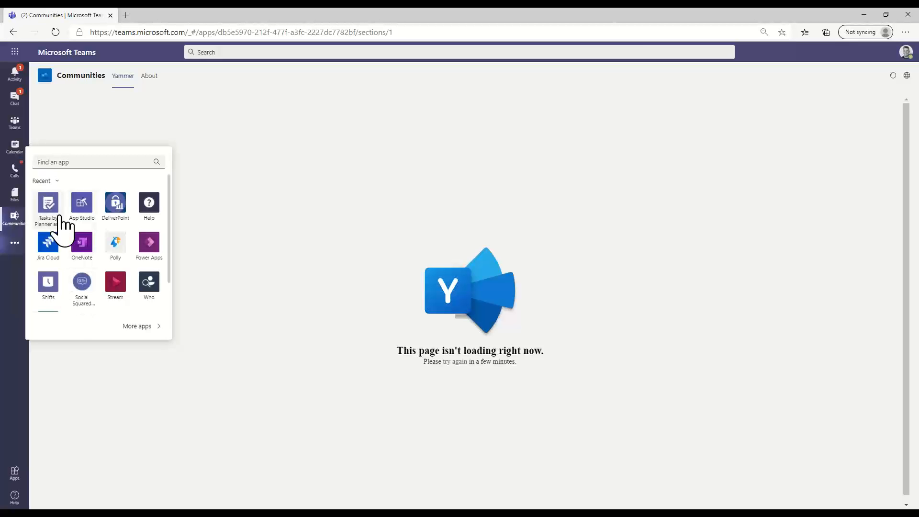
{"action": "left_click", "coordinate": [307, 216]}
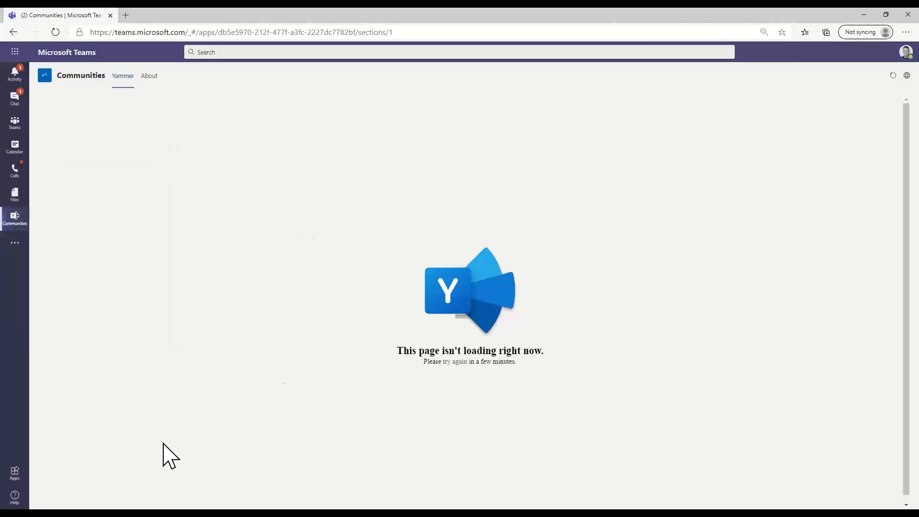
{"action": "left_click", "coordinate": [156, 513]}
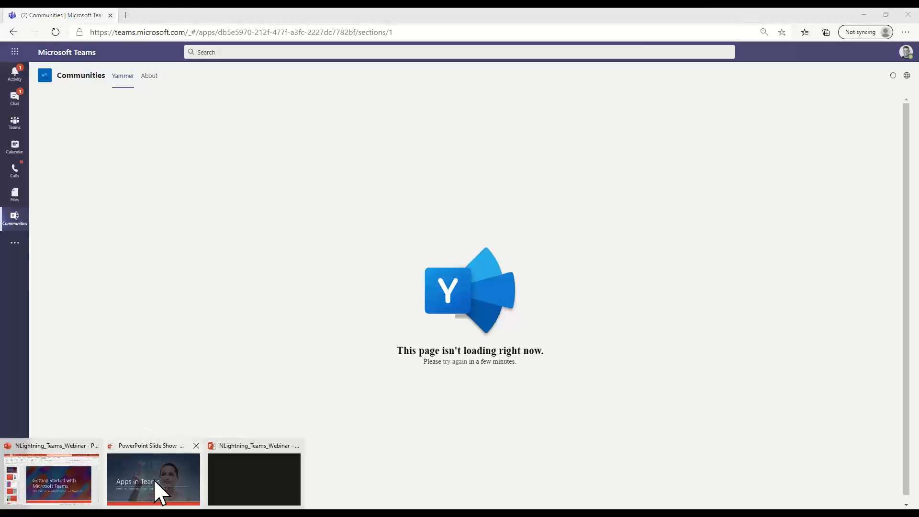
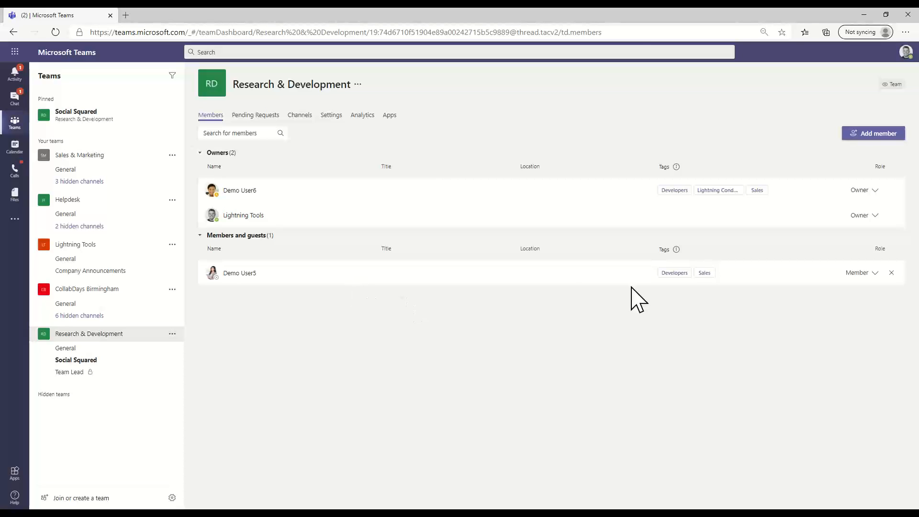
- Make Demo User5 an owner of the Research & Development team
{"action": "left_click", "coordinate": [875, 273]}
{"action": "left_click", "coordinate": [855, 296]}
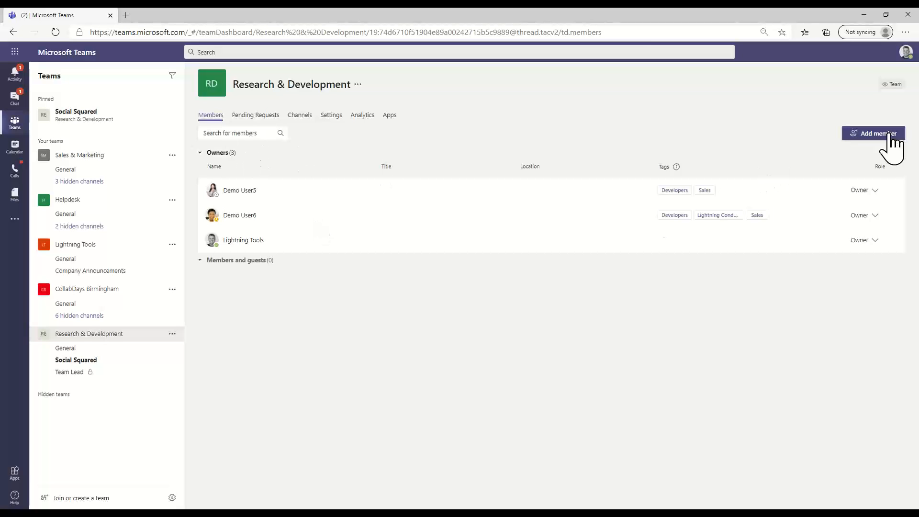
- Review the Research & Development team's pending requests and channels, including the options available for the Social Squared channel
{"action": "left_click", "coordinate": [261, 117]}
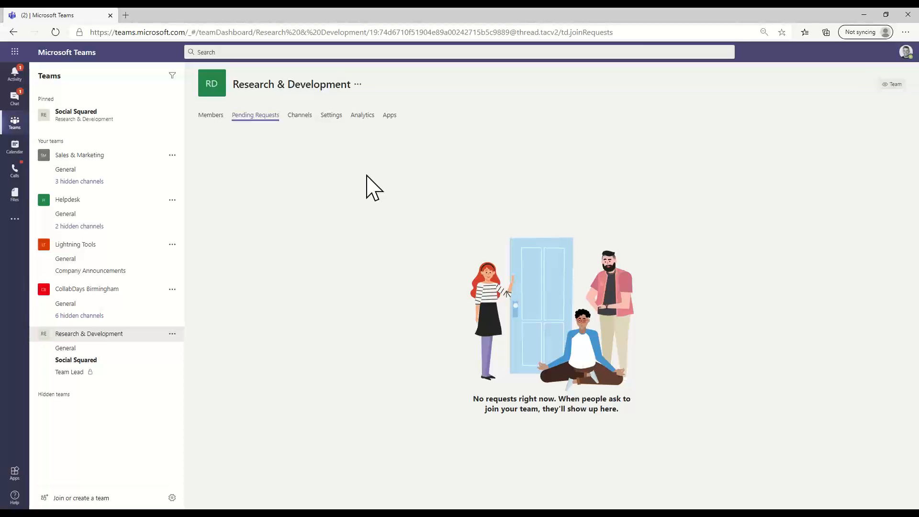
{"action": "left_click", "coordinate": [299, 116]}
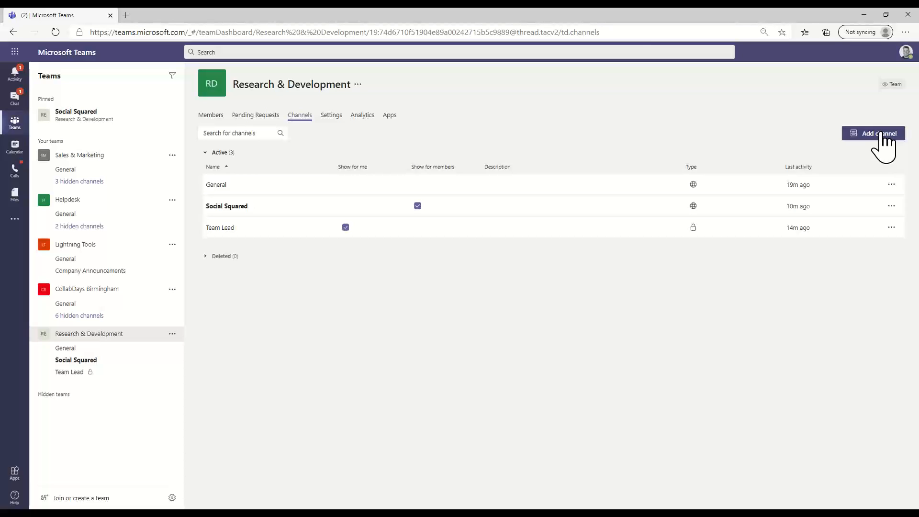
{"action": "left_click", "coordinate": [890, 206]}
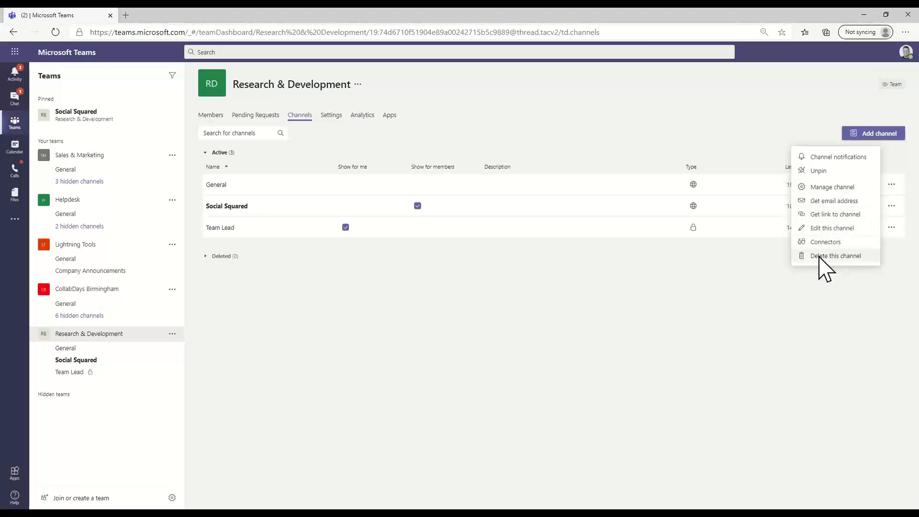
{"action": "left_click", "coordinate": [661, 337]}
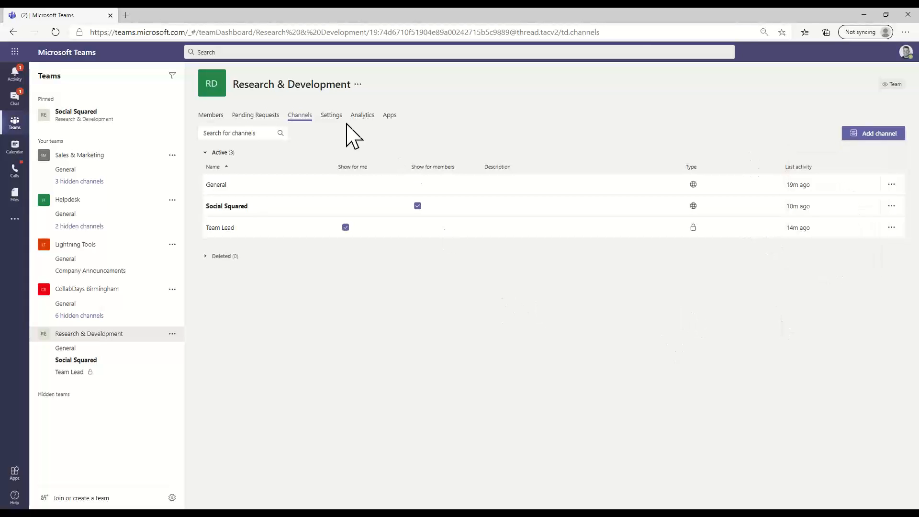
- Open the Research & Development team's settings and examine the team picture and member permissions sections
{"action": "left_click", "coordinate": [333, 116]}
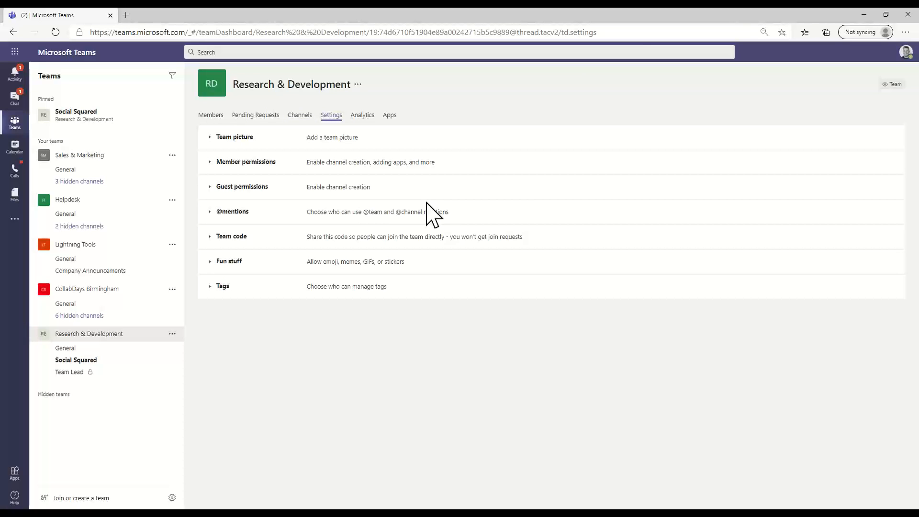
{"action": "left_click", "coordinate": [221, 139]}
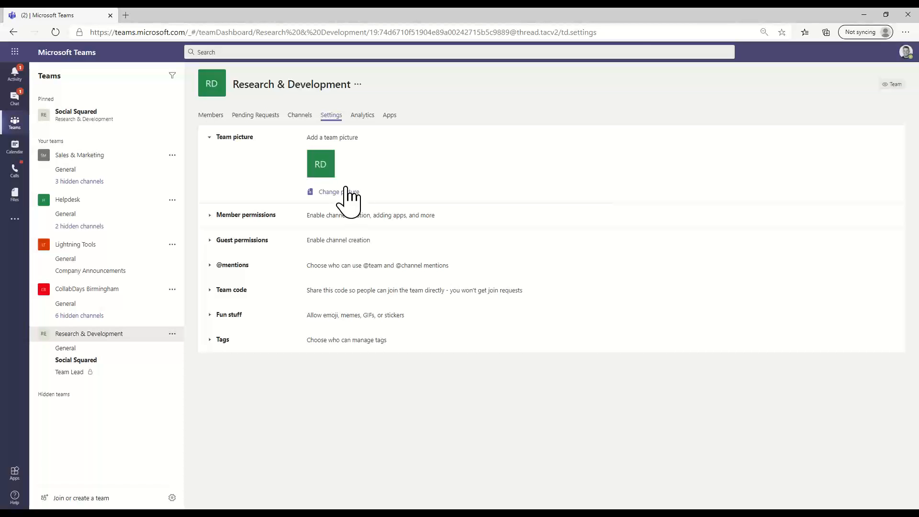
{"action": "left_click", "coordinate": [211, 216]}
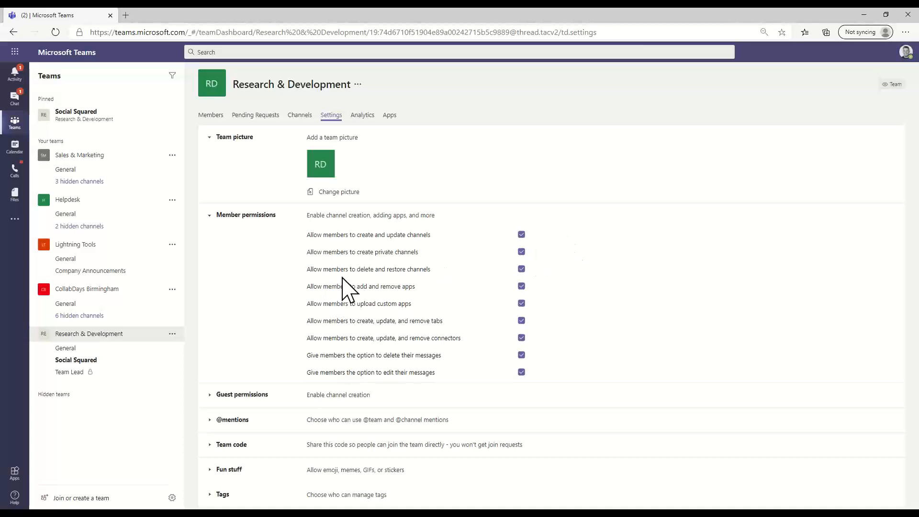
- Switch the member permissions for creating private channels and deleting their own messages off and back on
{"action": "left_click", "coordinate": [521, 251]}
{"action": "left_click", "coordinate": [521, 251]}
{"action": "left_click", "coordinate": [520, 355]}
{"action": "left_click", "coordinate": [521, 355]}
{"action": "left_click", "coordinate": [229, 396]}
{"action": "scroll", "coordinate": [462, 405], "scroll_direction": "down", "scroll_amount": 1}
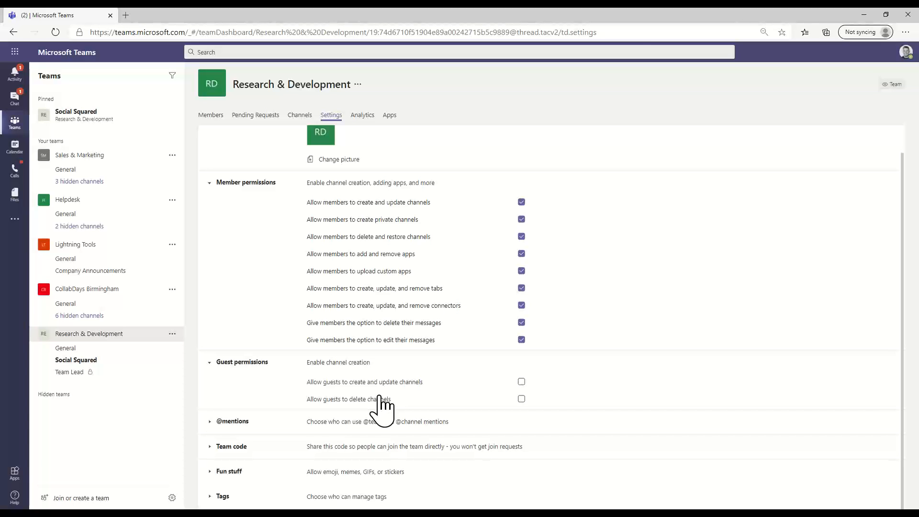
{"action": "left_click", "coordinate": [220, 421]}
{"action": "scroll", "coordinate": [492, 401], "scroll_direction": "down", "scroll_amount": 1}
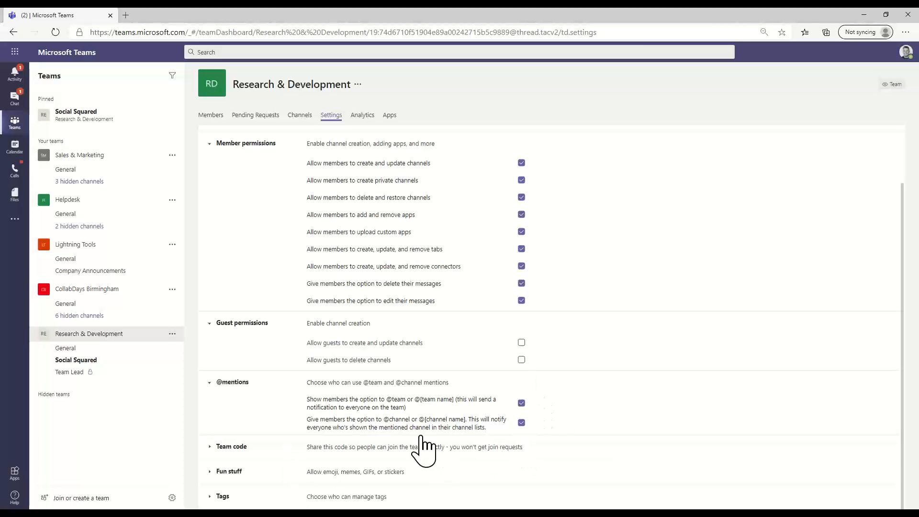
- Generate and select a team code for Research & Development, and open the page for joining a team with a code
{"action": "left_click", "coordinate": [225, 446]}
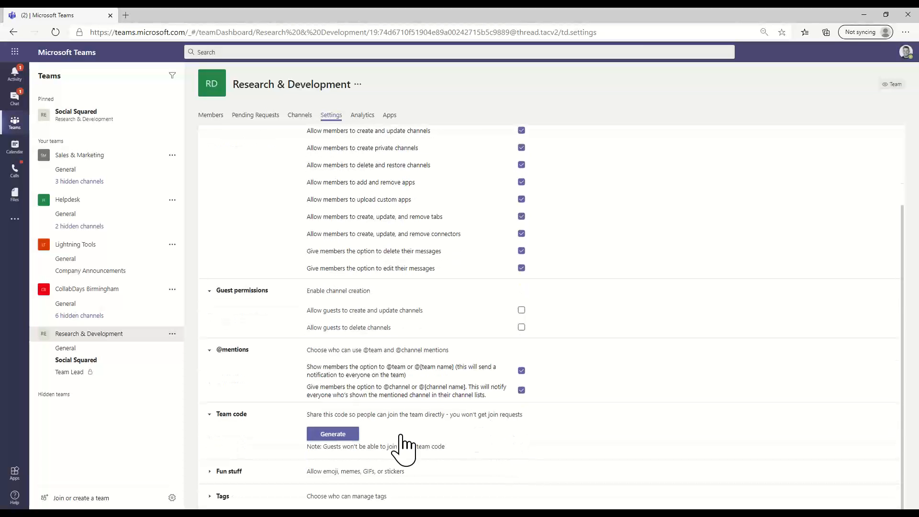
{"action": "left_click", "coordinate": [349, 439]}
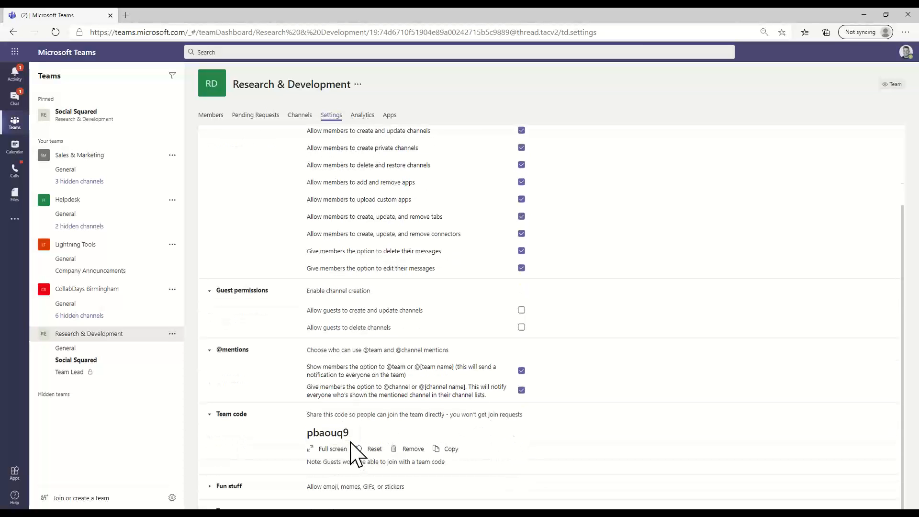
{"action": "double_click", "coordinate": [332, 432]}
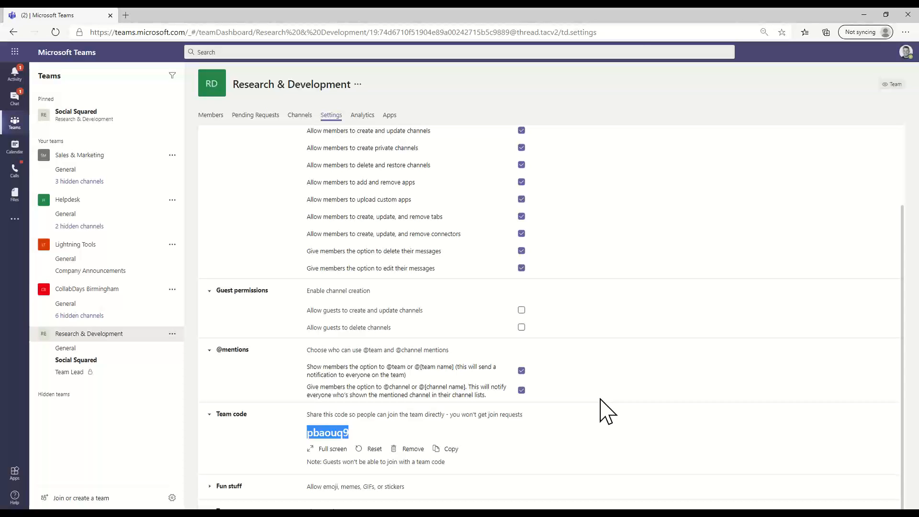
{"action": "left_click", "coordinate": [82, 502]}
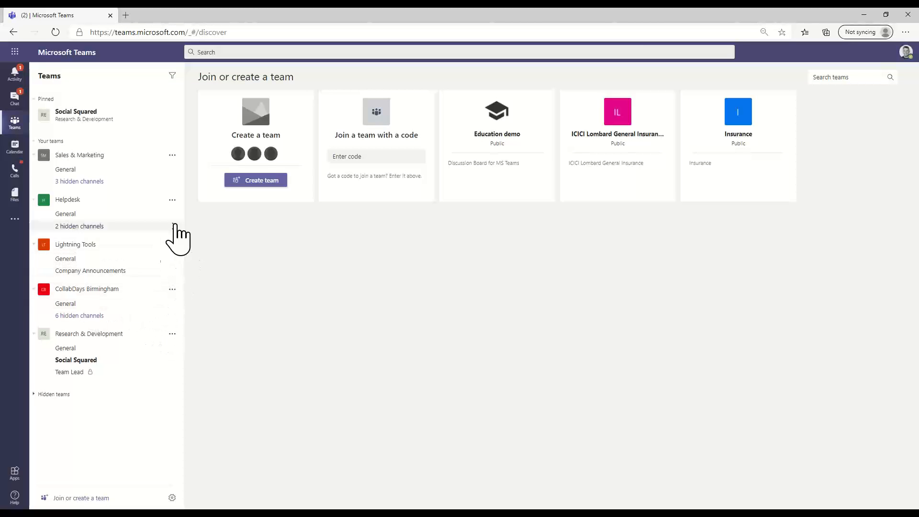
- Open the CollabDays Birmingham team's settings and examine the Fun stuff section, including the Giphy content filter choices
{"action": "left_click", "coordinate": [172, 289]}
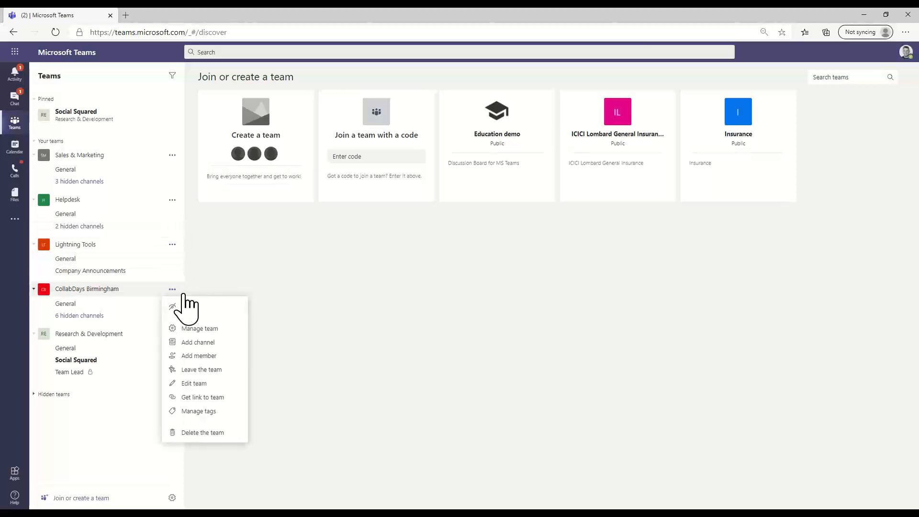
{"action": "left_click", "coordinate": [198, 328]}
{"action": "left_click", "coordinate": [275, 116]}
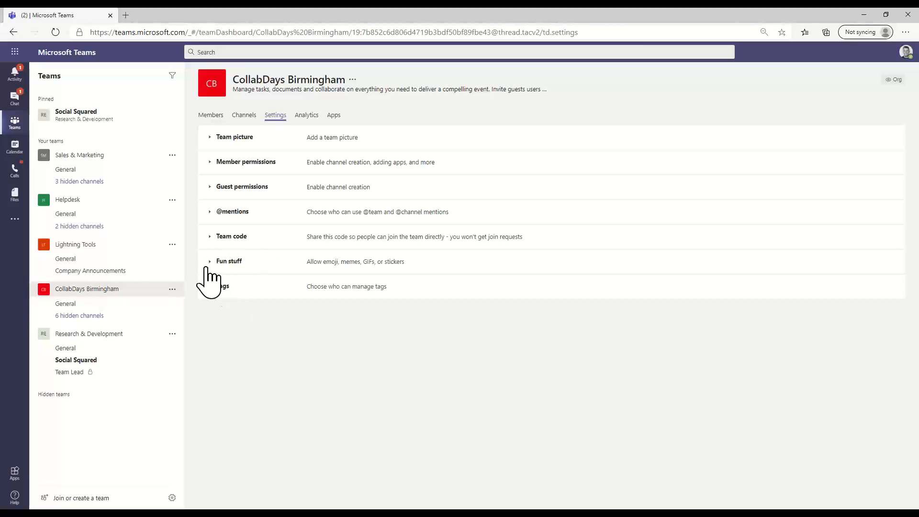
{"action": "left_click", "coordinate": [216, 261]}
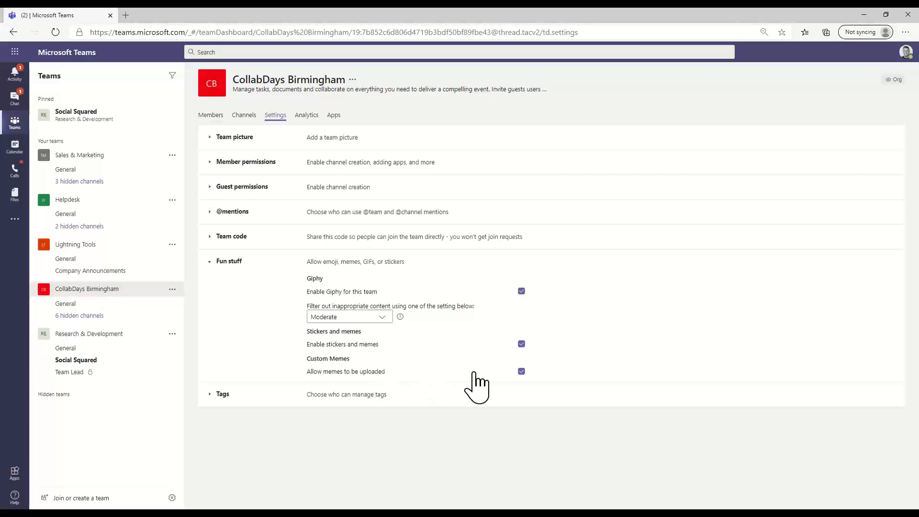
{"action": "left_click", "coordinate": [381, 317]}
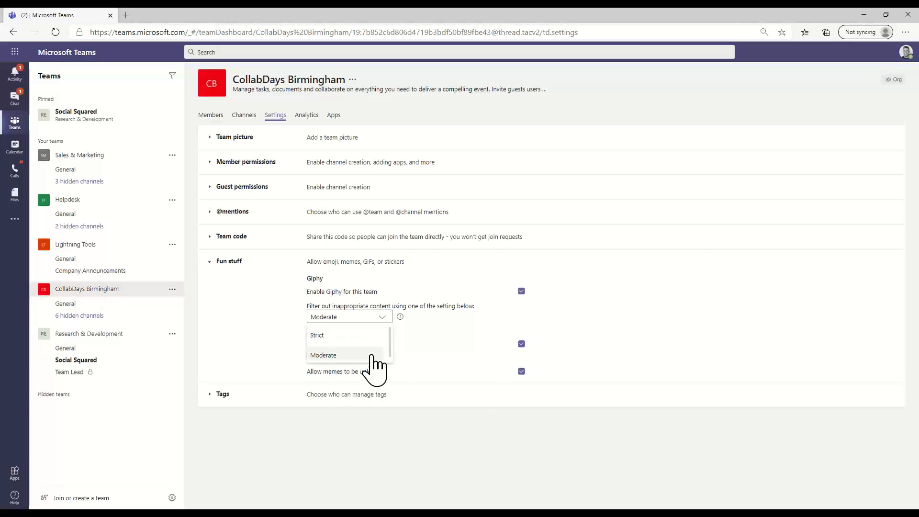
{"action": "left_click", "coordinate": [695, 306]}
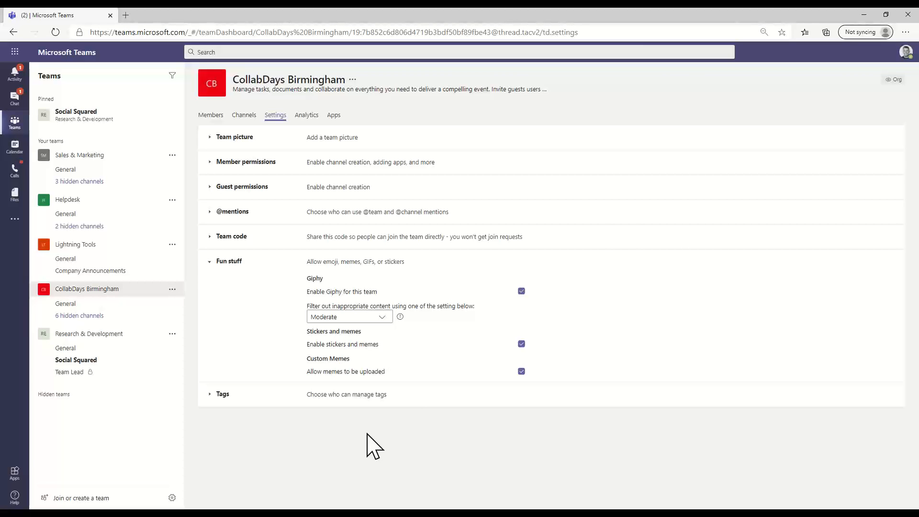
- Examine the Tags settings of the CollabDays Birmingham team and the choices for who manages tags
{"action": "left_click", "coordinate": [209, 395]}
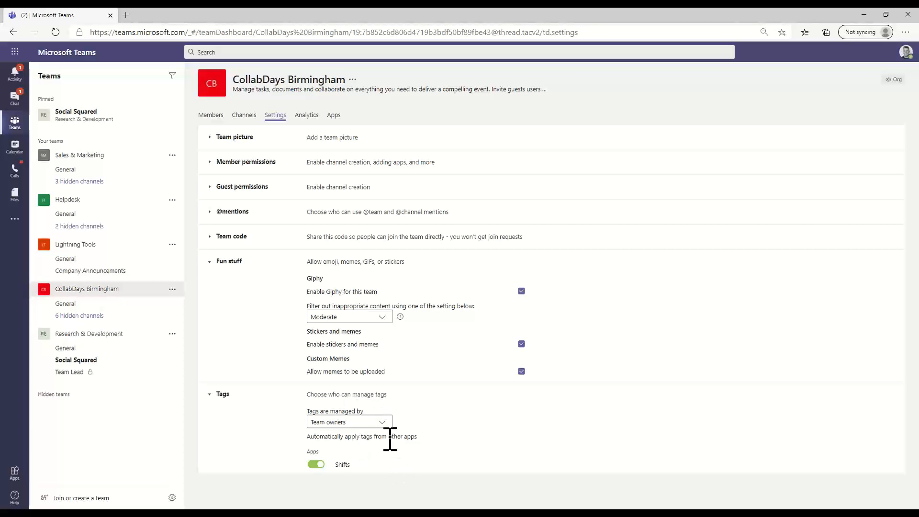
{"action": "left_click", "coordinate": [383, 423]}
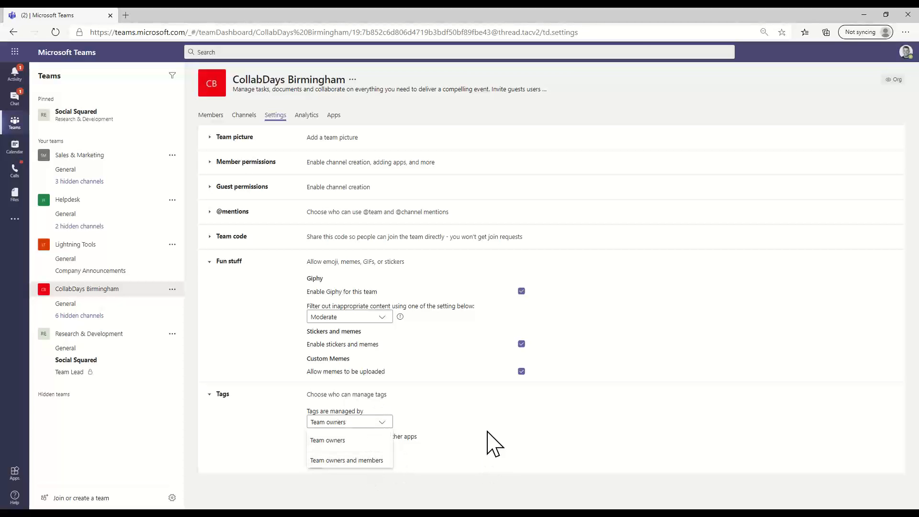
{"action": "left_click", "coordinate": [576, 424]}
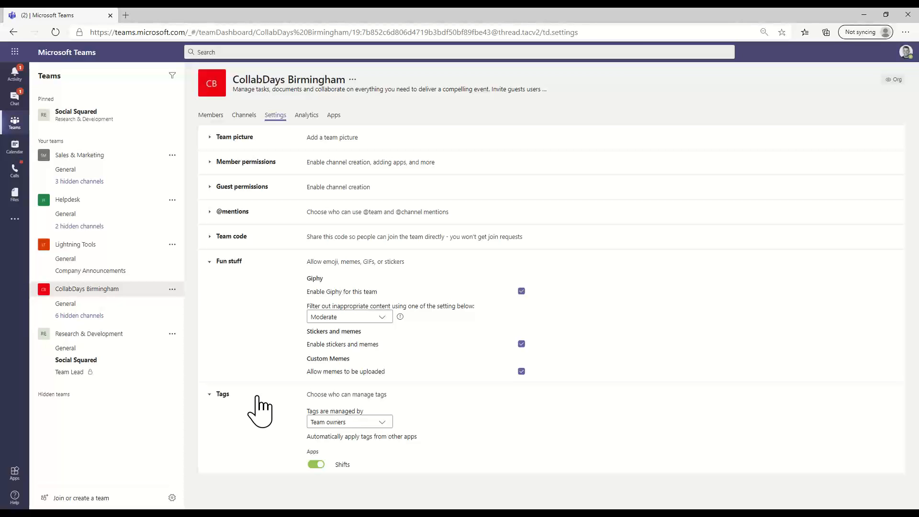
- Review the CollabDays Birmingham team's analytics and apps, and switch to the PowerPoint slide show to advance the "Managing Teams" slide
{"action": "left_click", "coordinate": [305, 116]}
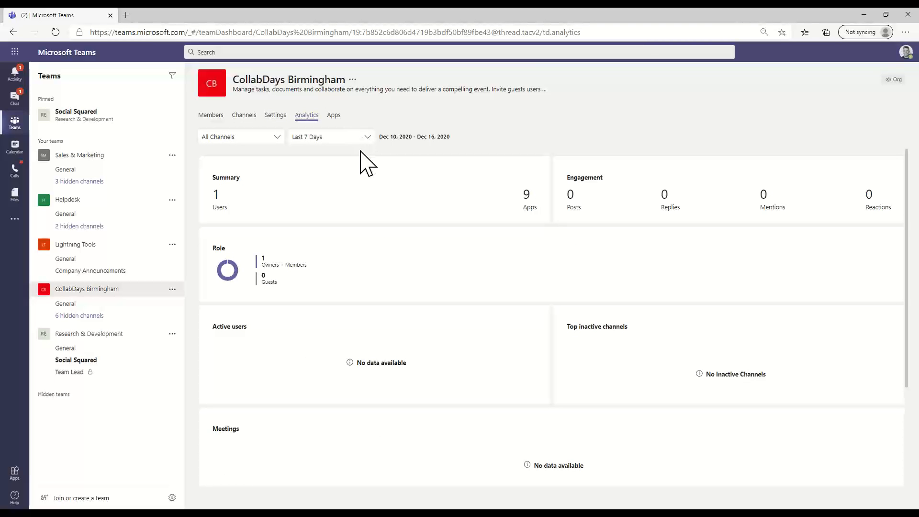
{"action": "left_click", "coordinate": [334, 115]}
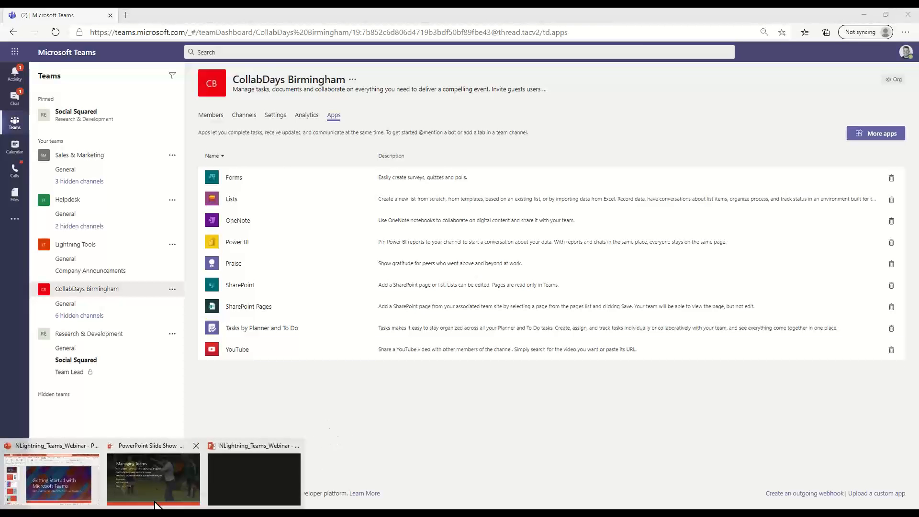
{"action": "left_click", "coordinate": [158, 497]}
{"action": "left_click", "coordinate": [433, 233]}
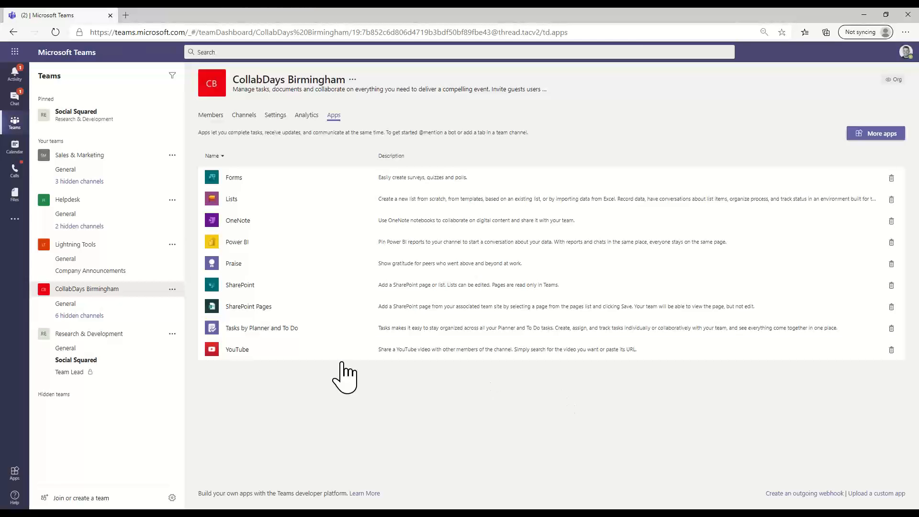
- View the calendar, look at a new meeting form for Dec 17, 2020 at 3:30 PM, and close it without saving
{"action": "left_click", "coordinate": [15, 147]}
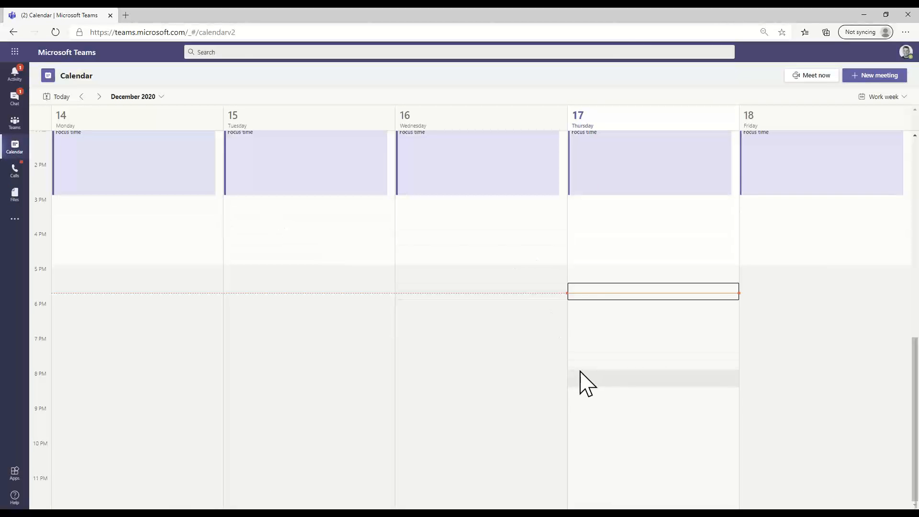
{"action": "scroll", "coordinate": [639, 311], "scroll_direction": "up", "scroll_amount": 4}
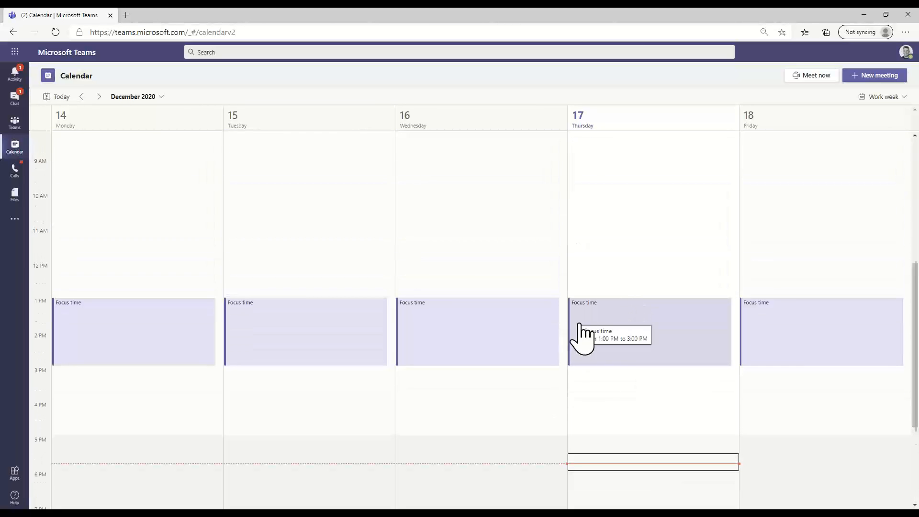
{"action": "left_click", "coordinate": [638, 386]}
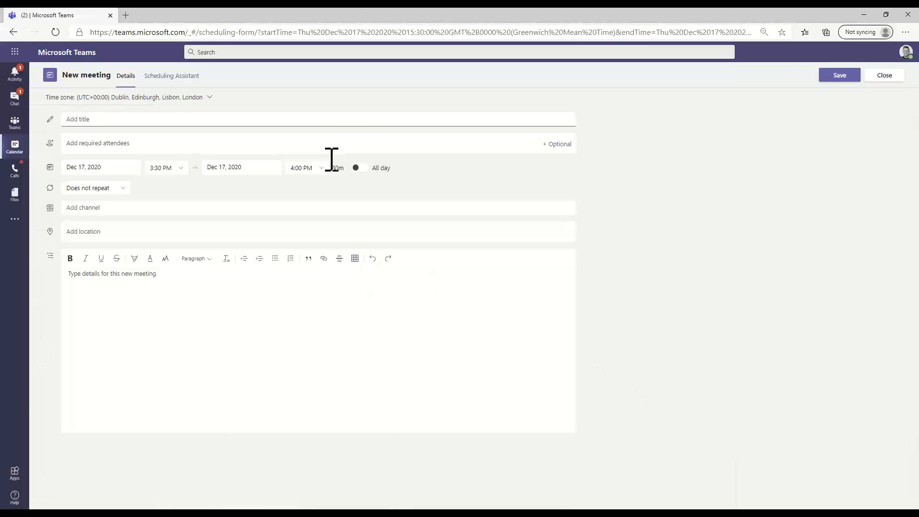
{"action": "left_click", "coordinate": [261, 151]}
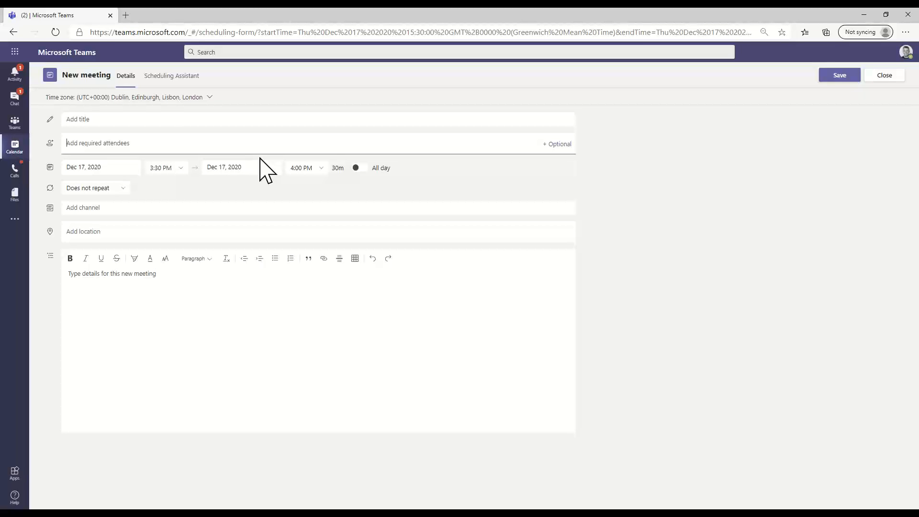
{"action": "left_click", "coordinate": [883, 77]}
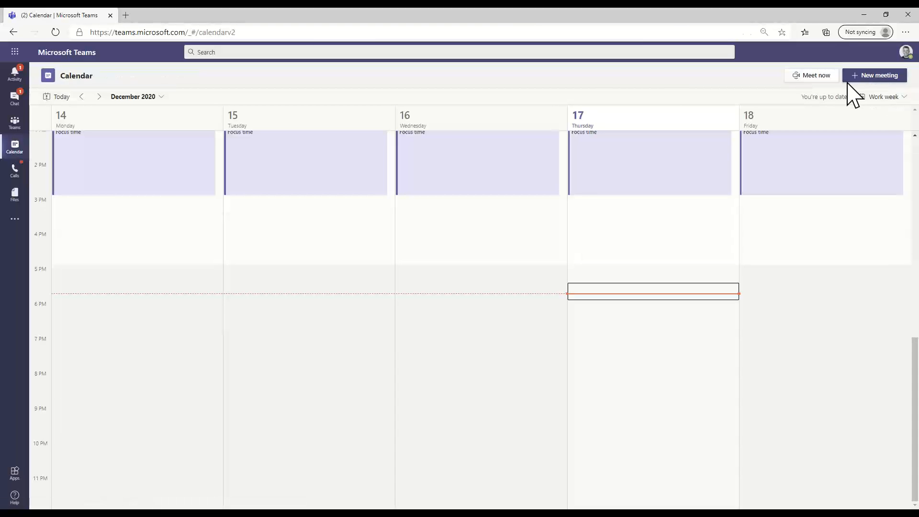
- Open the General channel of CollabDays Birmingham and view its options for meeting now or scheduling a meeting
{"action": "left_click", "coordinate": [17, 122]}
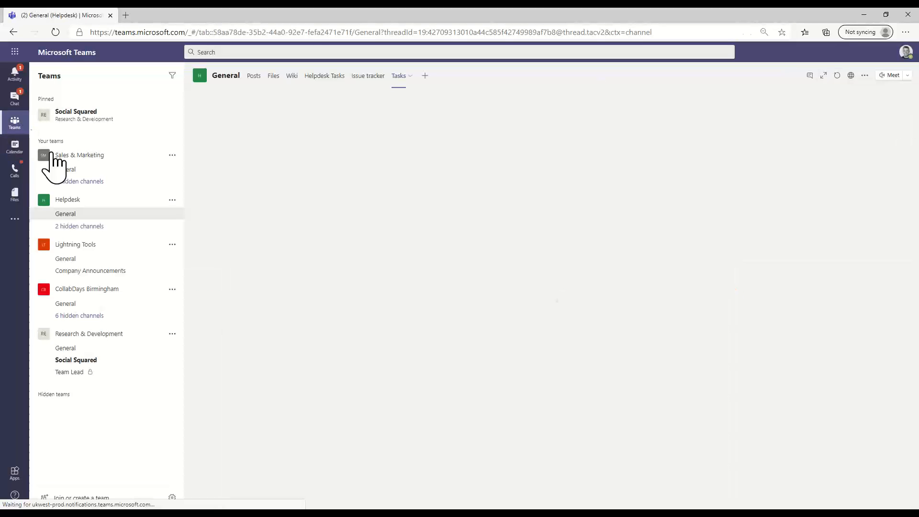
{"action": "left_click", "coordinate": [96, 304]}
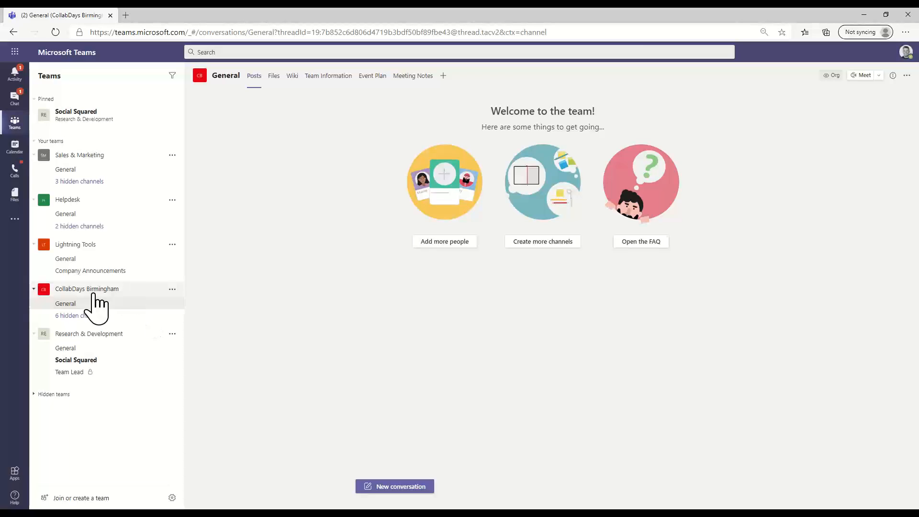
{"action": "left_click", "coordinate": [879, 75]}
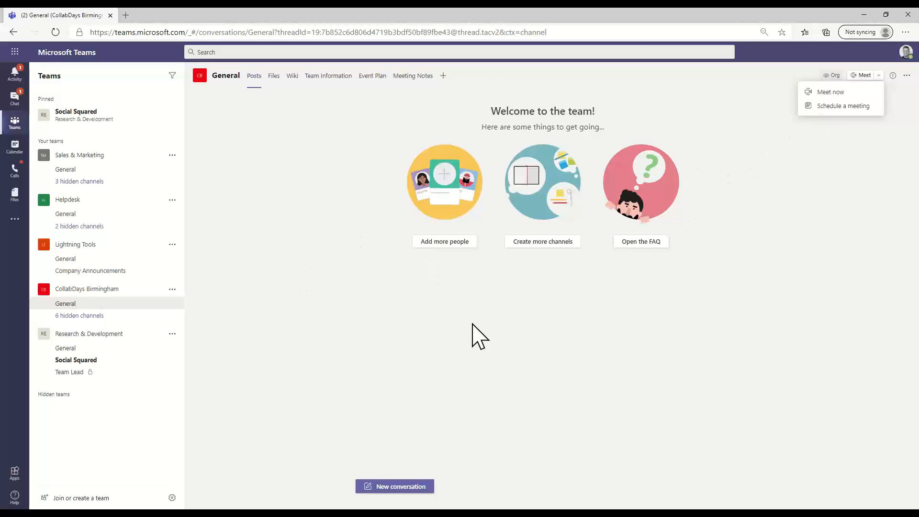
{"action": "left_click", "coordinate": [422, 277]}
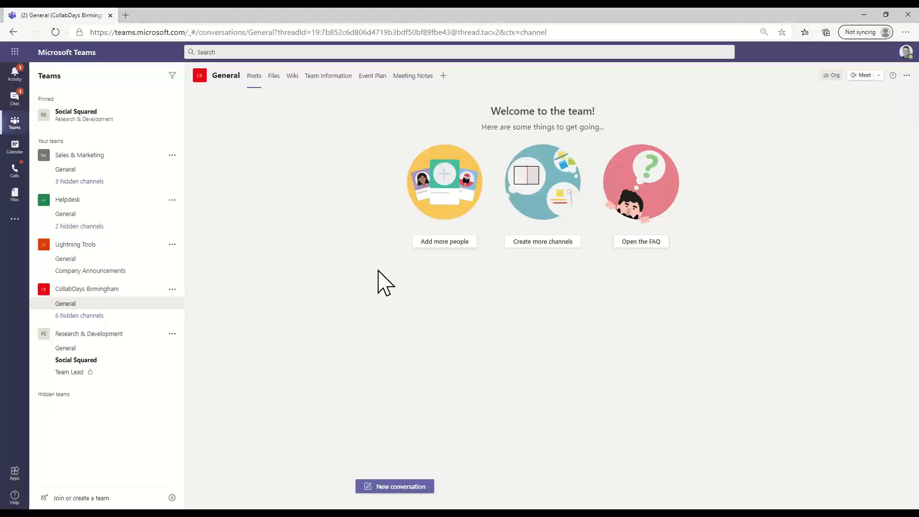
- View the calendar again, and open the Calls page with its speed dial contacts
{"action": "left_click", "coordinate": [14, 146]}
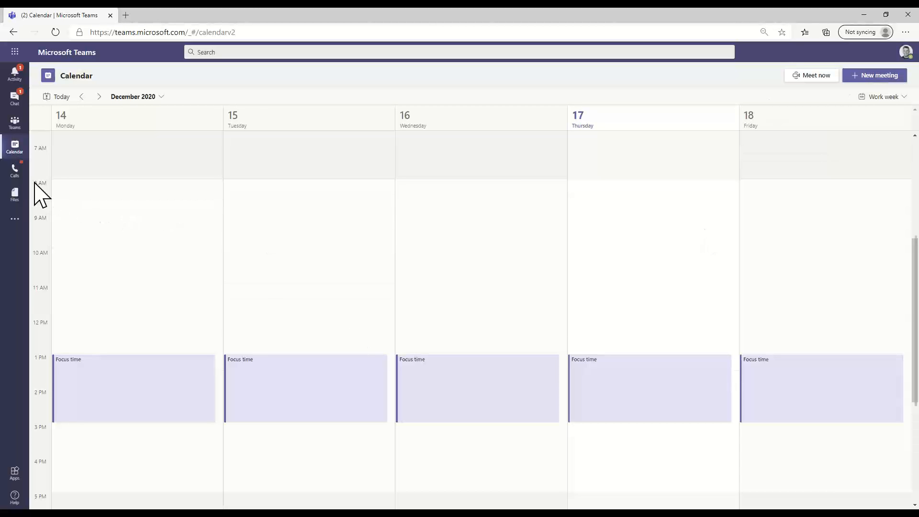
{"action": "left_click", "coordinate": [15, 170]}
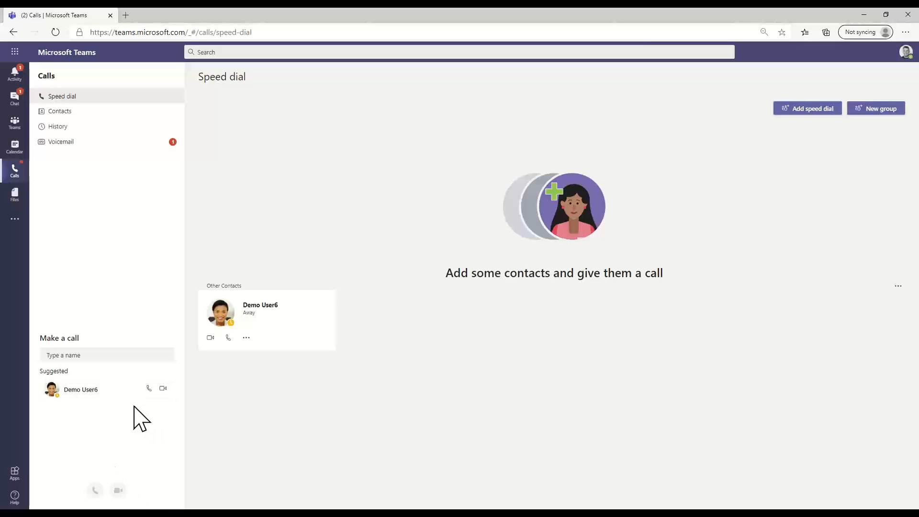
- Add Demo User5 as a speed dial contact, searching for "demo" to find the account
{"action": "left_click", "coordinate": [794, 109]}
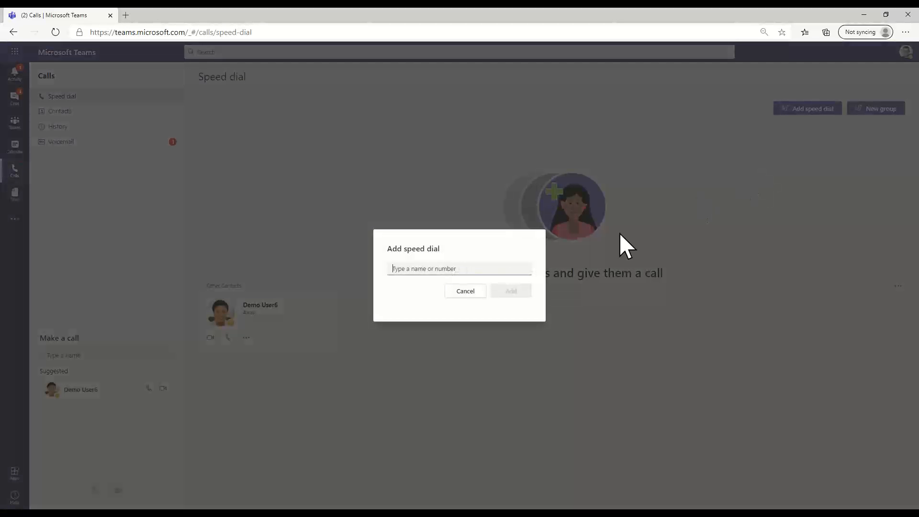
{"action": "type", "text": "demo"}
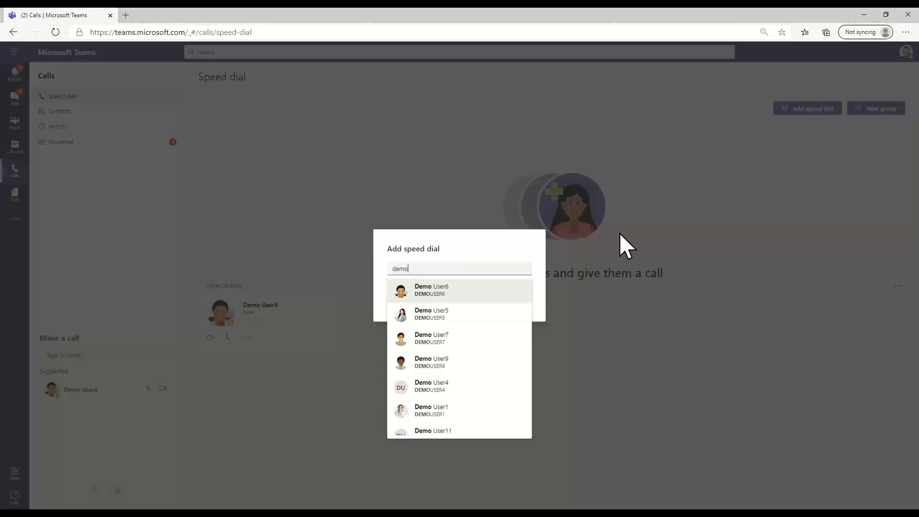
{"action": "left_click", "coordinate": [450, 313]}
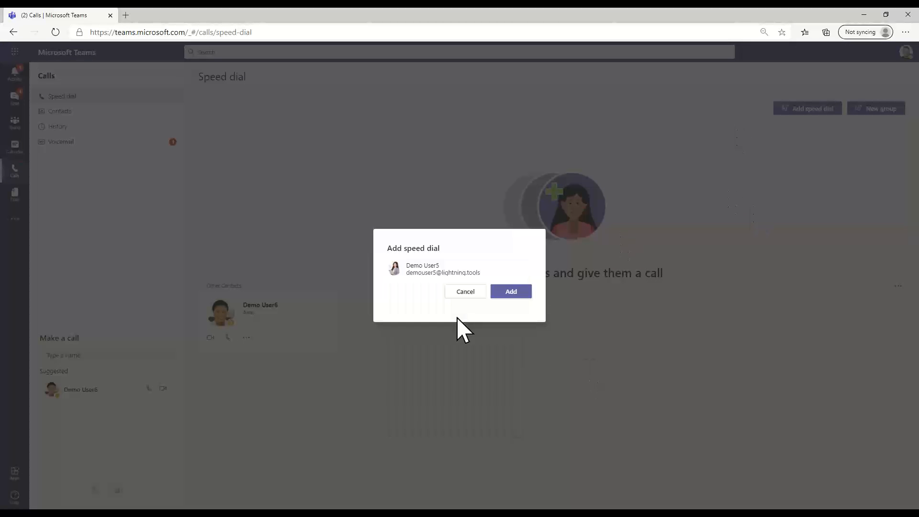
{"action": "left_click", "coordinate": [502, 291]}
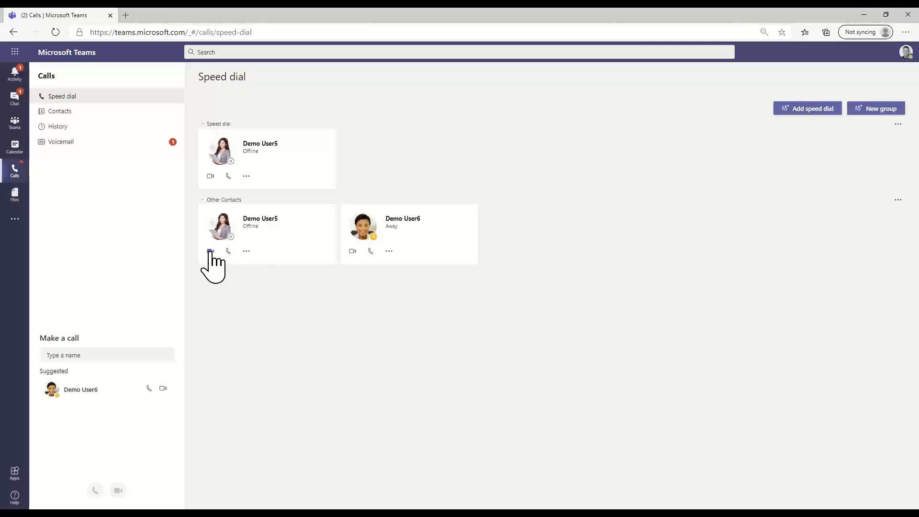
- View the further options for Demo User5 under Other Contacts, and look at the signed-in account's availability status and profile options
{"action": "left_click", "coordinate": [246, 250]}
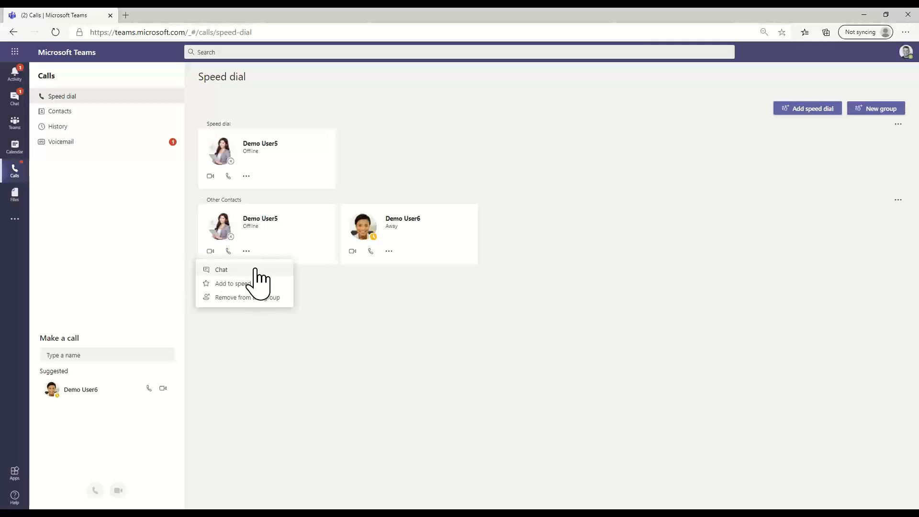
{"action": "left_click", "coordinate": [483, 384]}
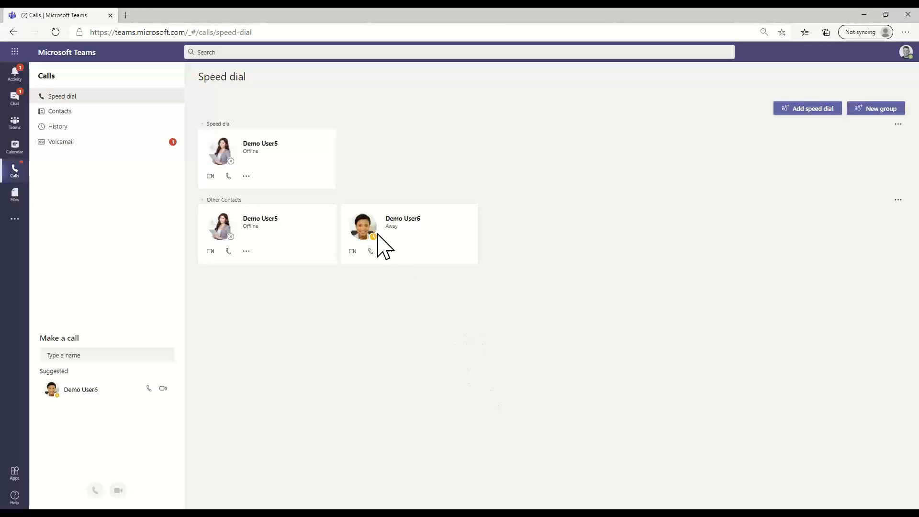
{"action": "left_click", "coordinate": [905, 53]}
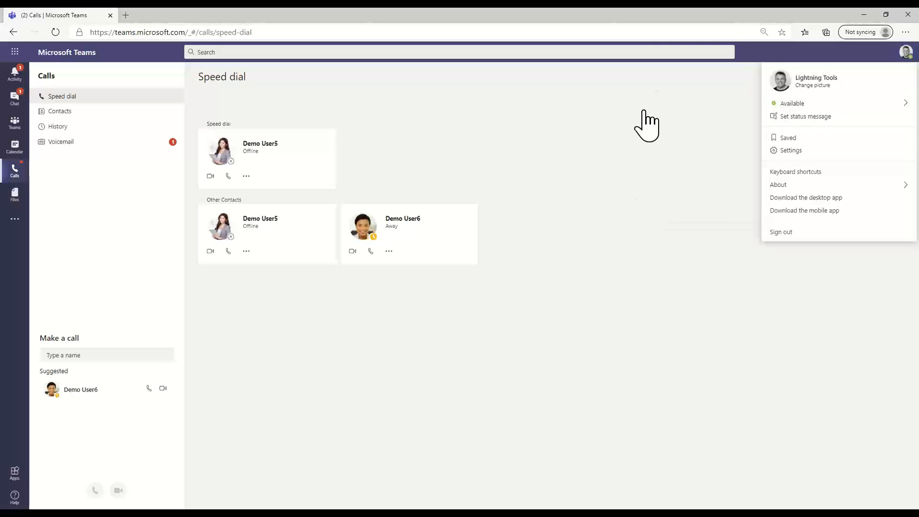
{"action": "mouse_move", "coordinate": [785, 103]}
{"action": "left_click", "coordinate": [514, 373]}
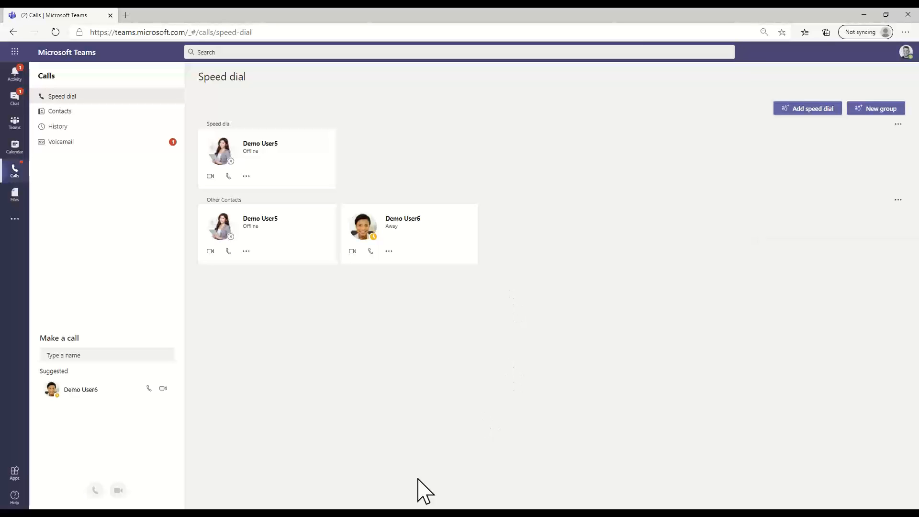